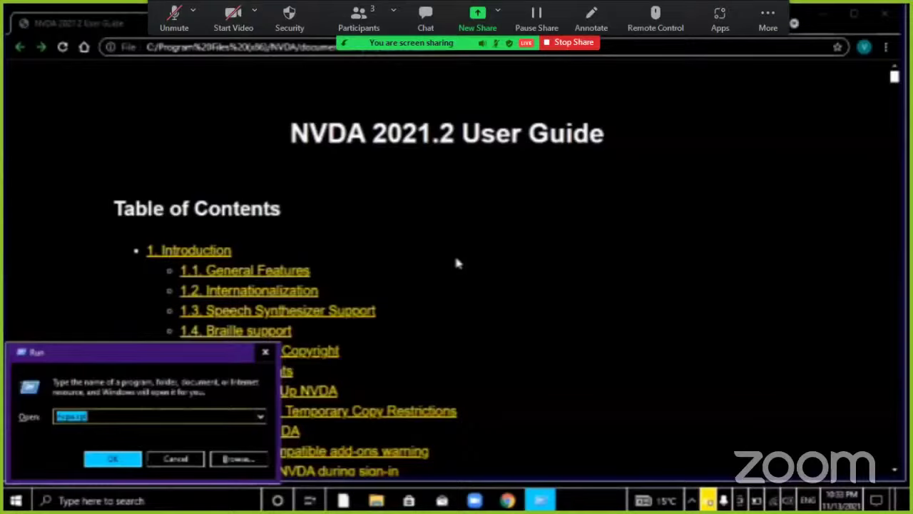
Step: Read through the NVDA 2021.2 User Guide from the table of contents to the Navigating with NVDA chapter
key("Return")
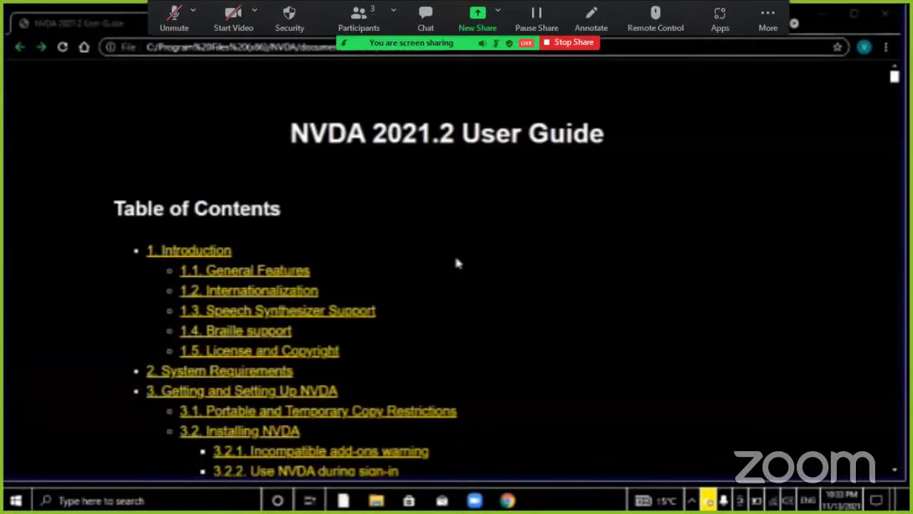
key("alt+Tab")
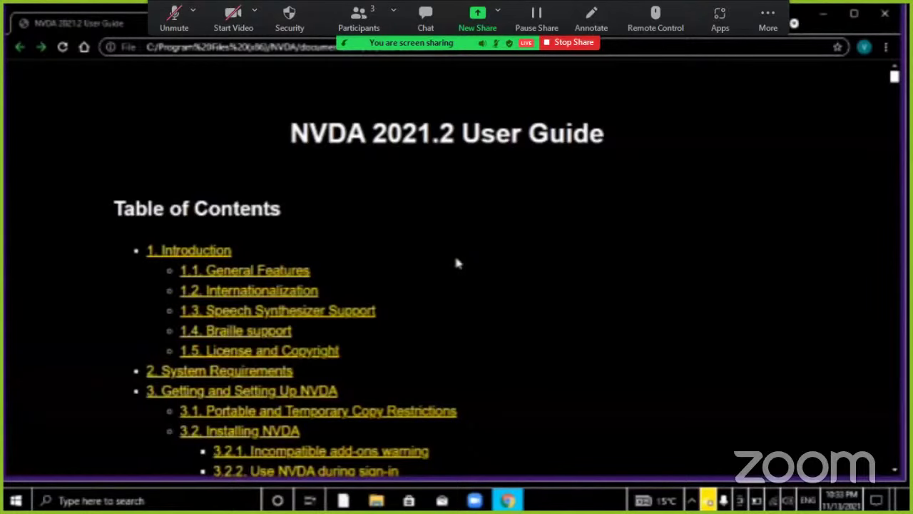
scroll(457, 264, "down", 15)
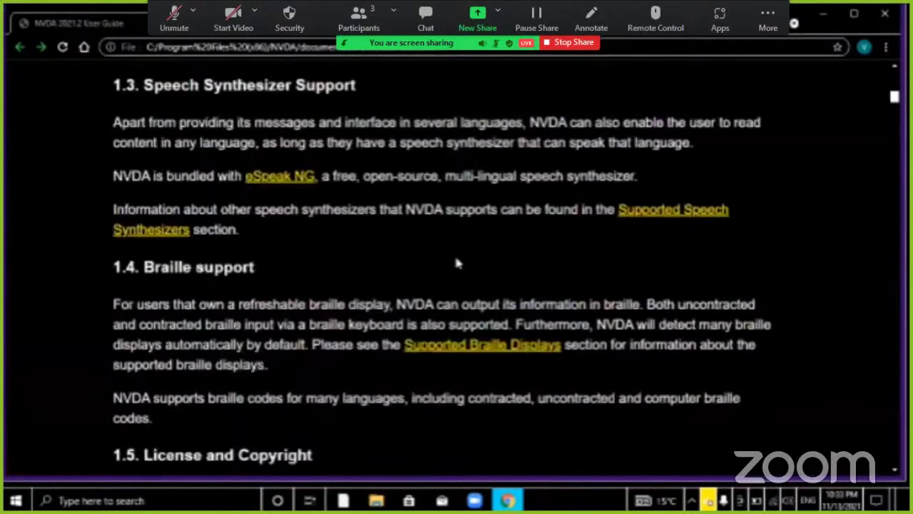
scroll(457, 263, "down", 20)
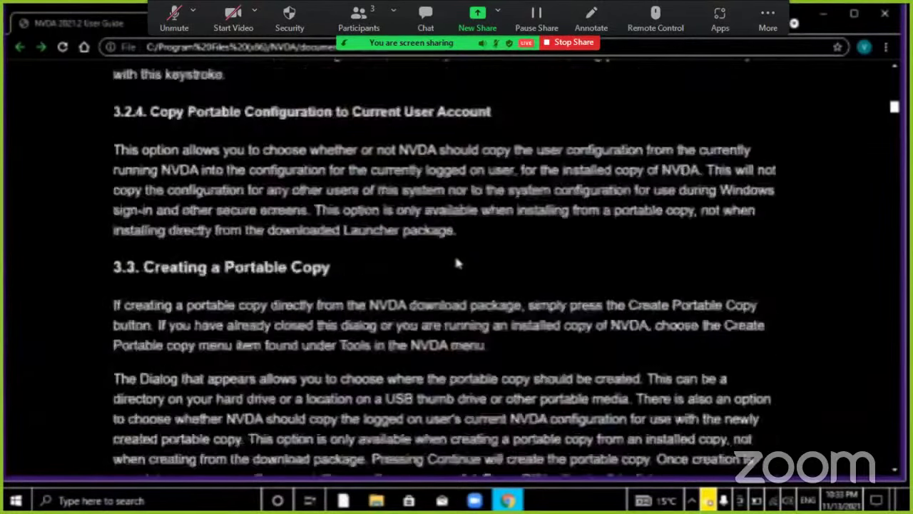
scroll(457, 263, "down", 20)
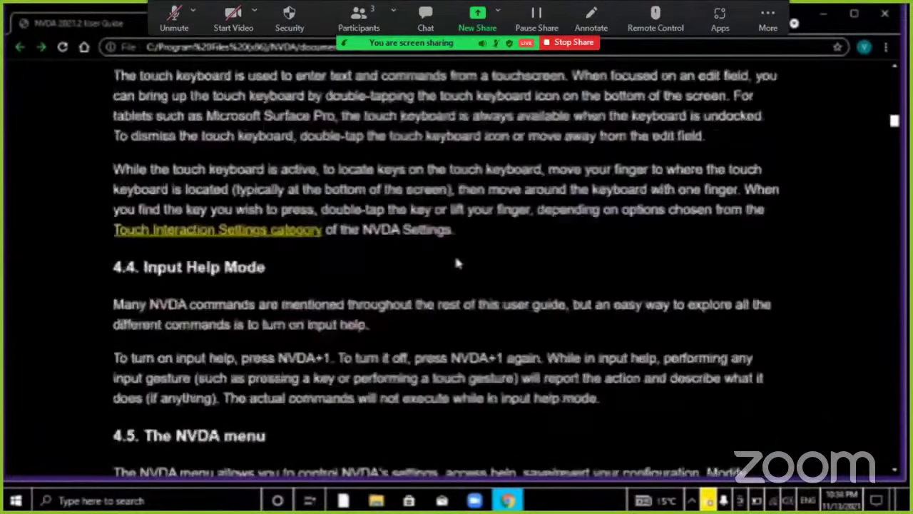
scroll(457, 263, "down", 3)
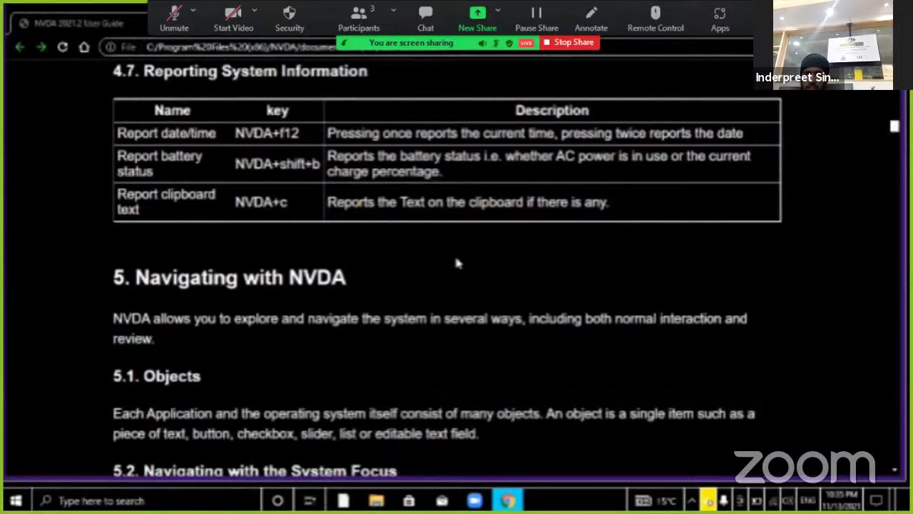
key("alt+Tab")
key("alt+Tab")
key("alt+Tab")
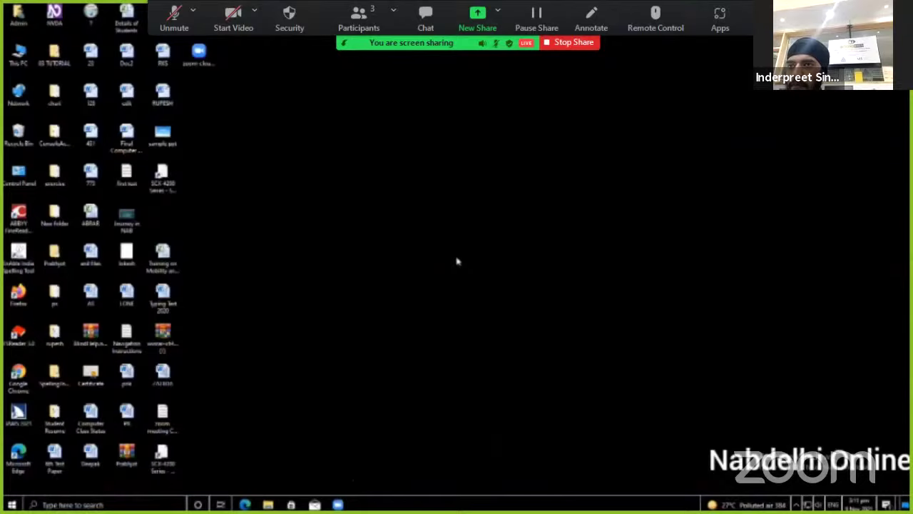
Step: Open NVDA's add-on management tool from the desktop
key("insert+n")
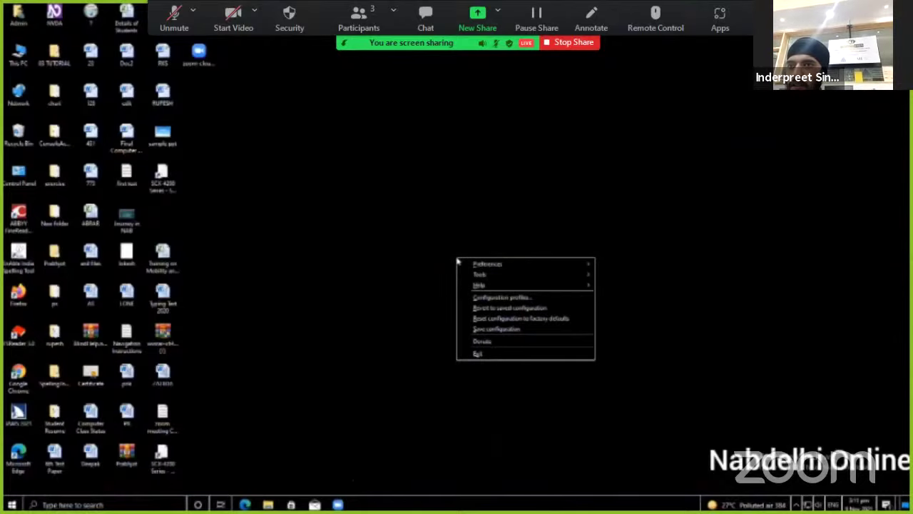
key("Down")
key("Down")
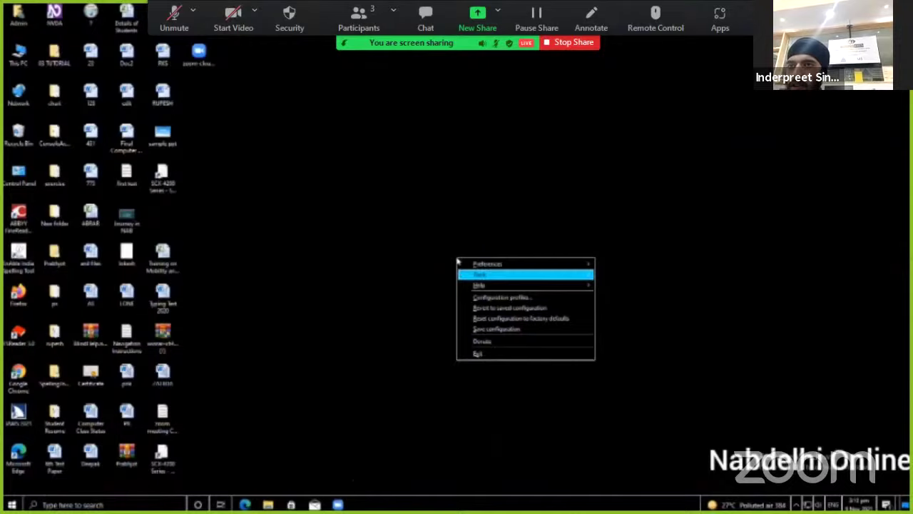
key("Right")
key("Down")
key("Down")
key("Down")
key("Down")
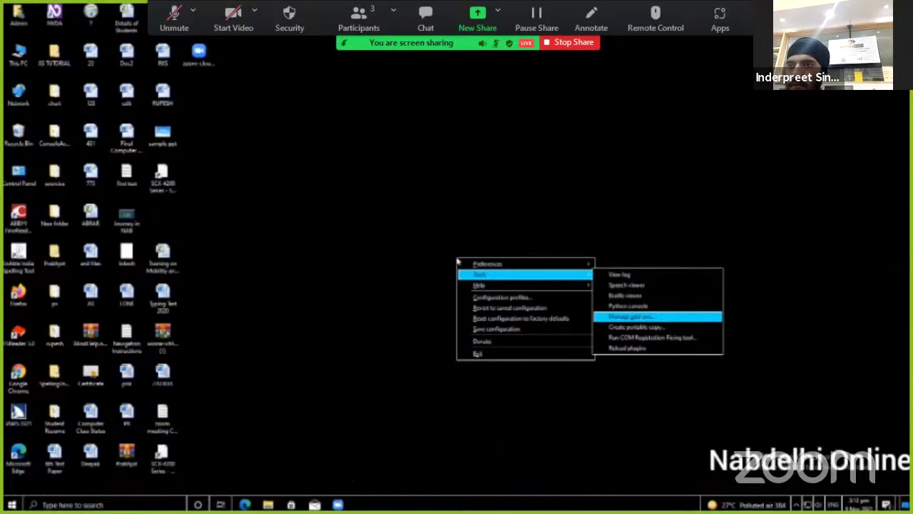
key("Return")
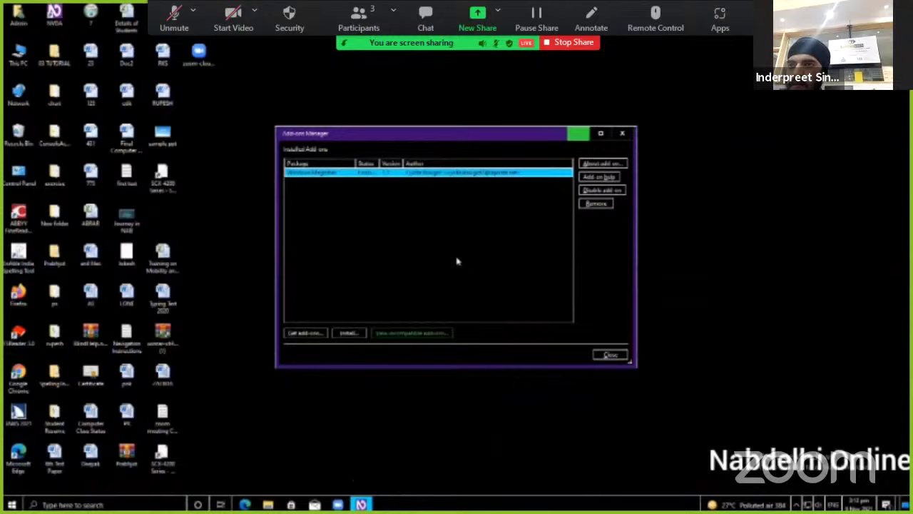
Step: Open the NVDA Community Add-ons website through the Add-ons Manager's option for getting add-ons
key("Tab")
key("Tab")
key("Tab")
key("Tab")
key("Tab")
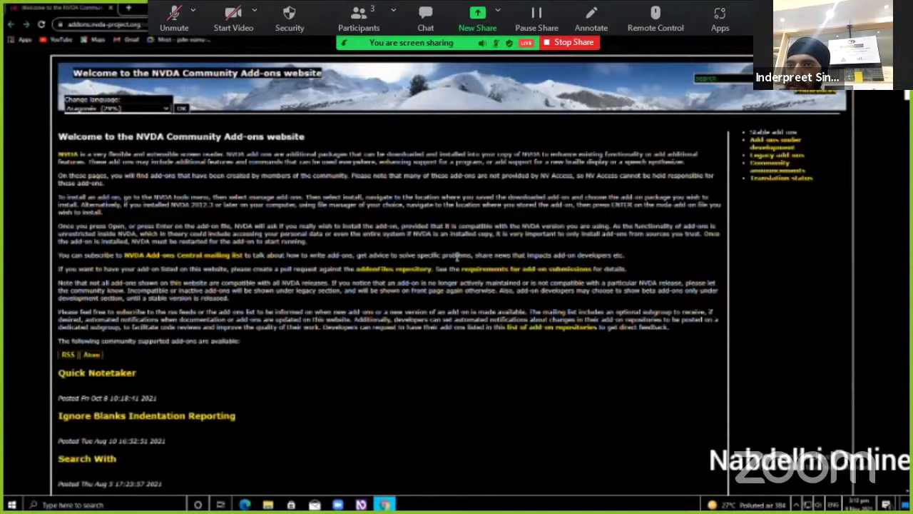
Step: Look through the list of community-supported add-ons on the website down to Review Cursor Copier
scroll(457, 258, "down", 5)
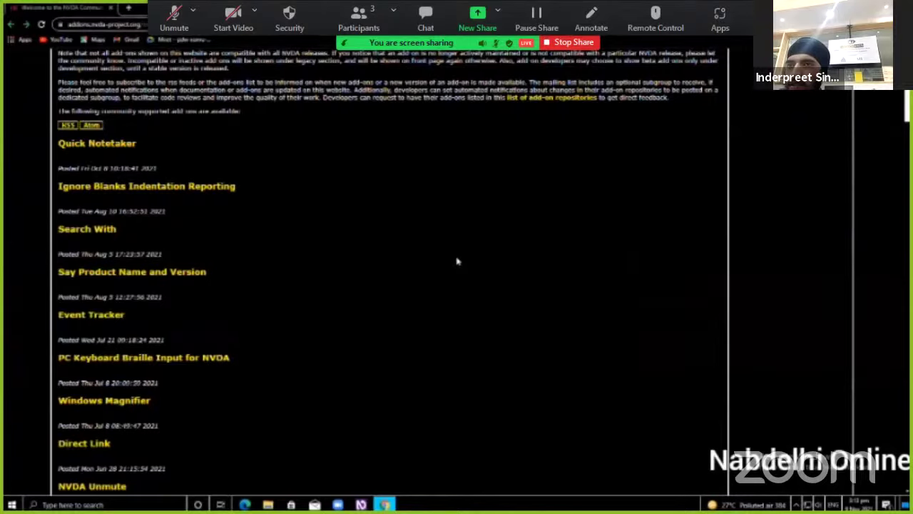
scroll(457, 261, "down", 3)
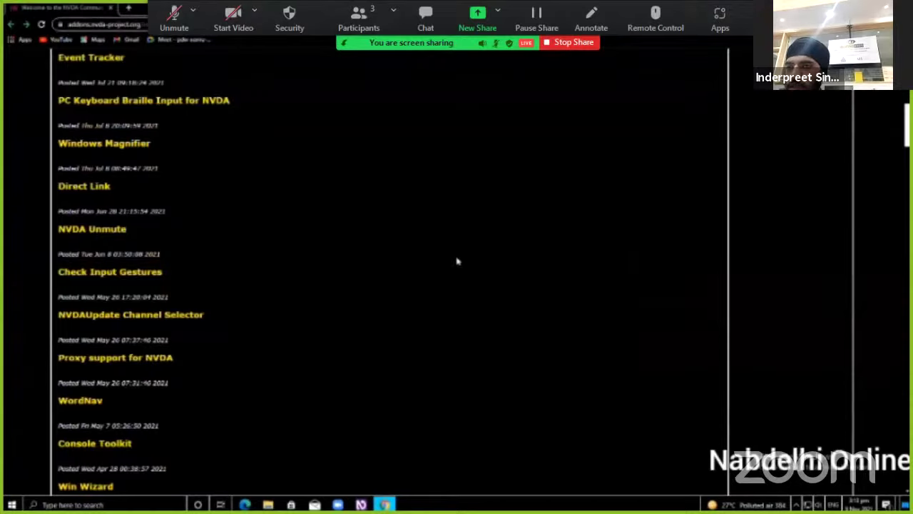
scroll(457, 262, "down", 3)
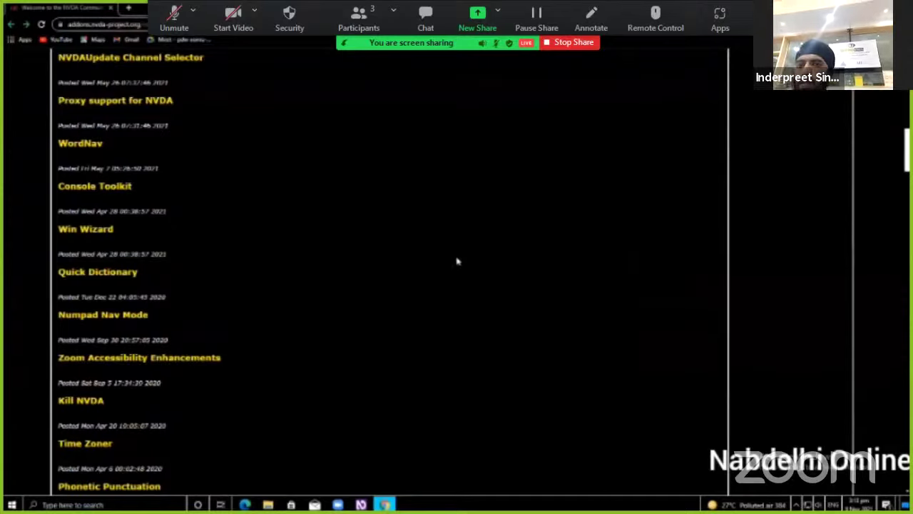
scroll(458, 261, "down", 3)
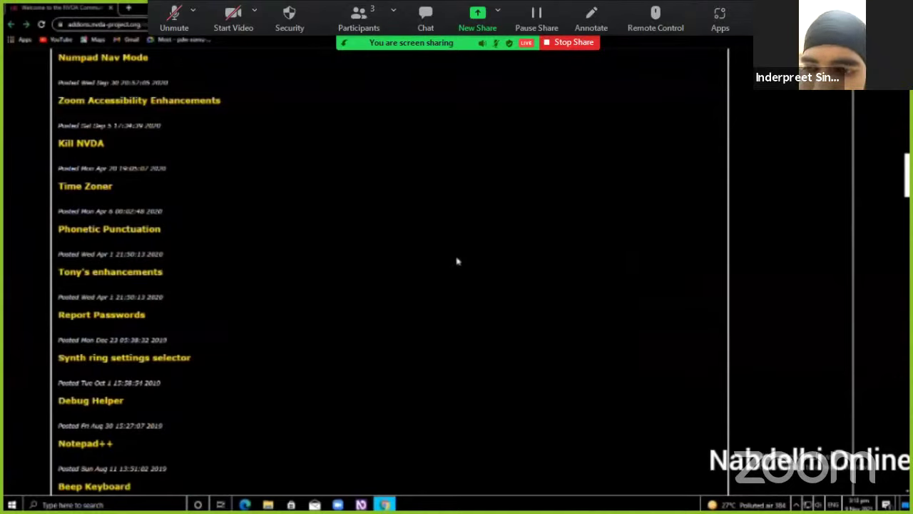
scroll(457, 261, "down", 3)
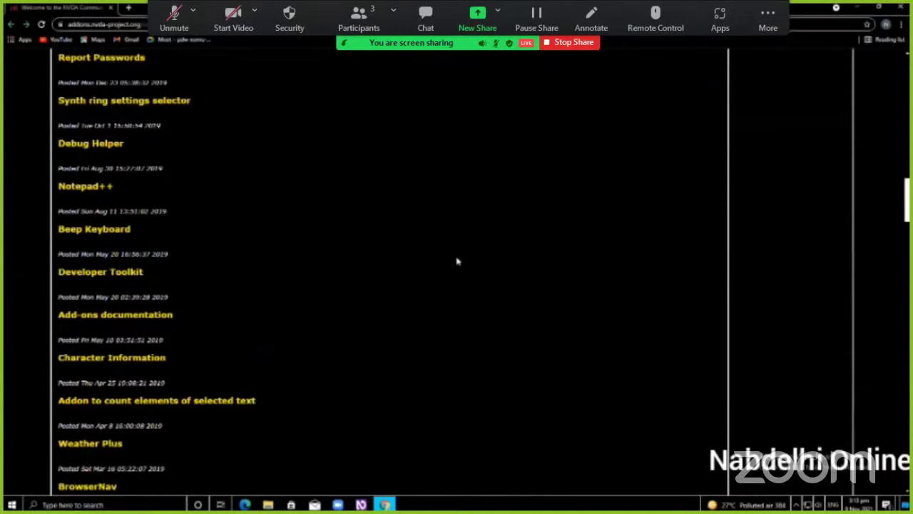
scroll(457, 261, "down", 3)
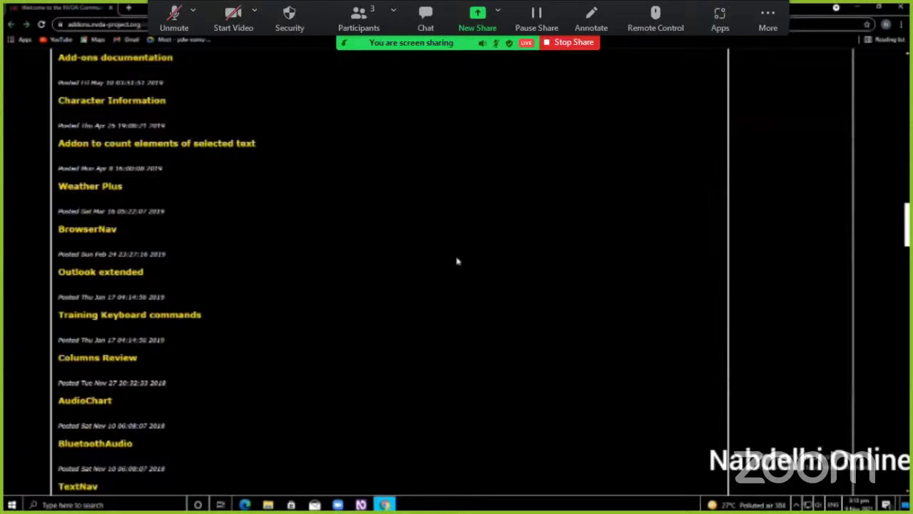
scroll(457, 261, "down", 3)
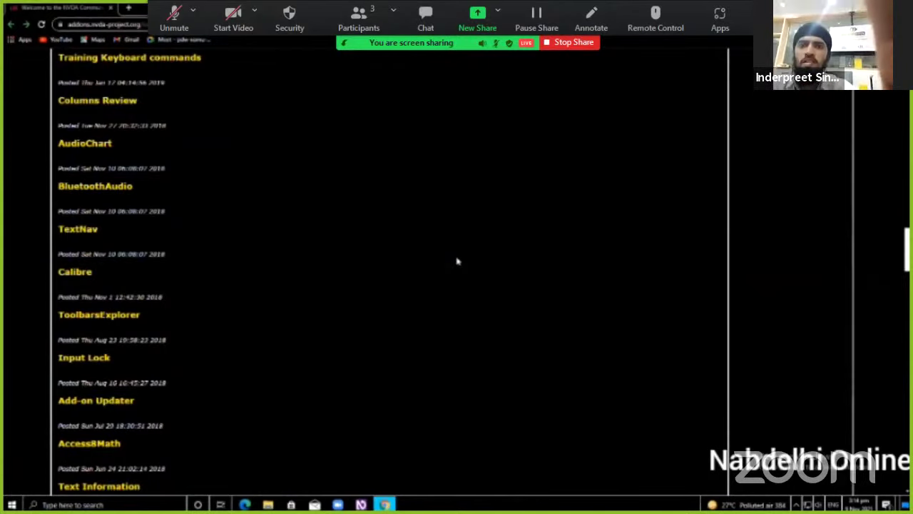
scroll(457, 261, "down", 3)
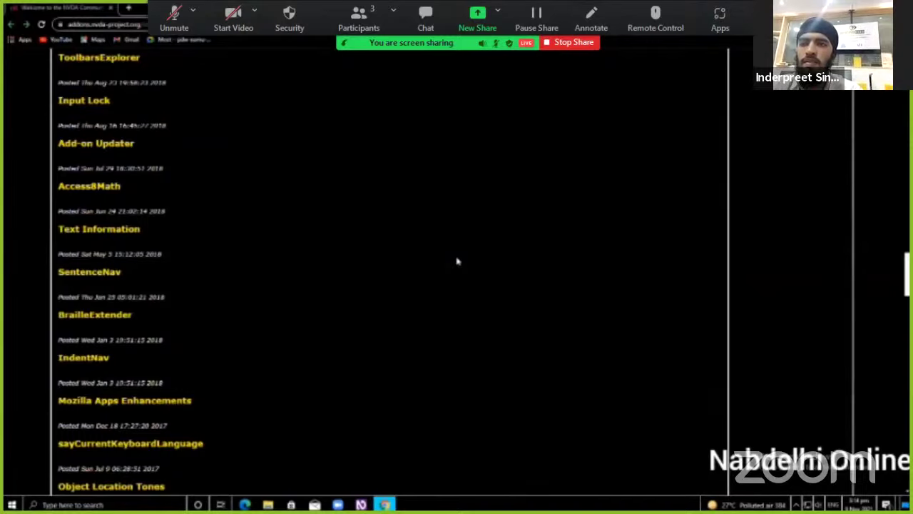
scroll(457, 261, "down", 3)
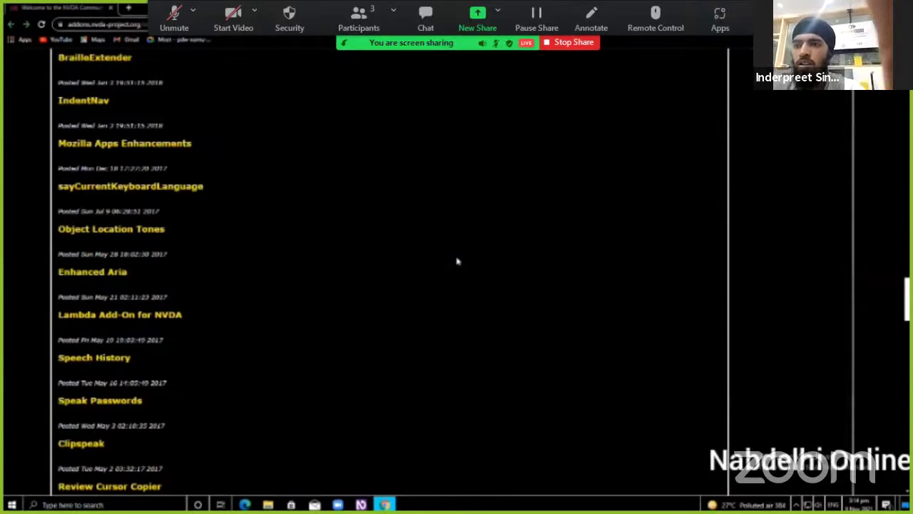
Step: Open the Review Cursor Copier add-on page and download its stable version
key("Down")
key("Return")
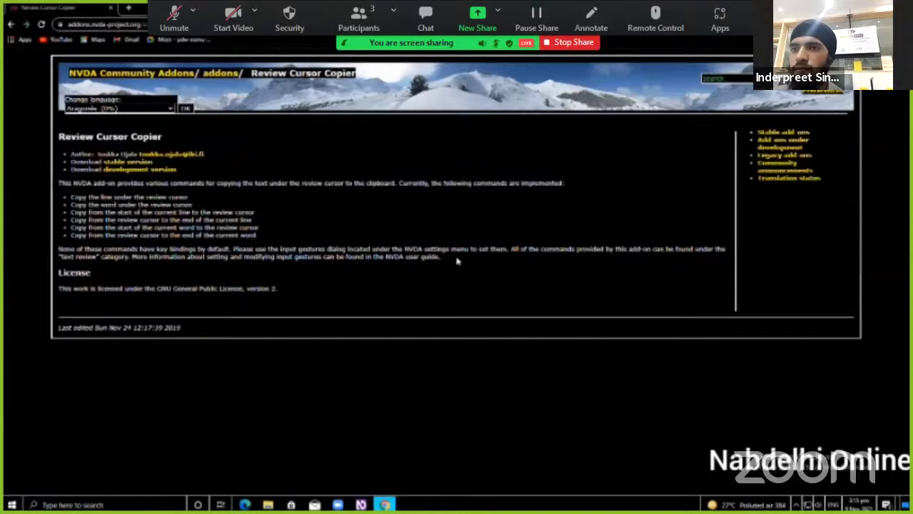
key("Tab")
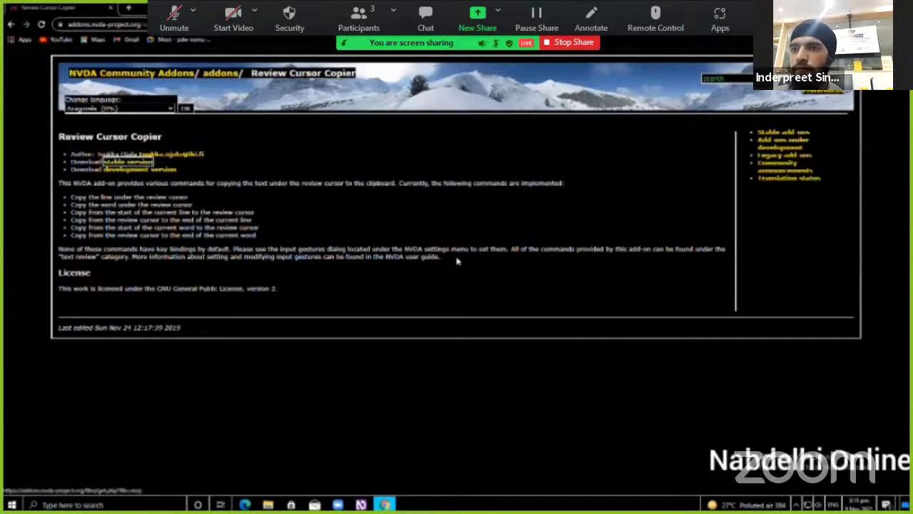
key("Return")
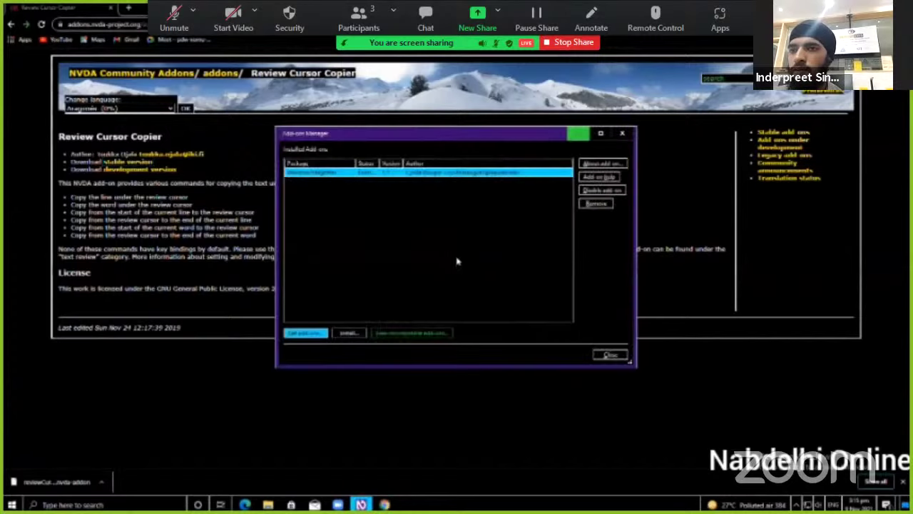
key("Escape")
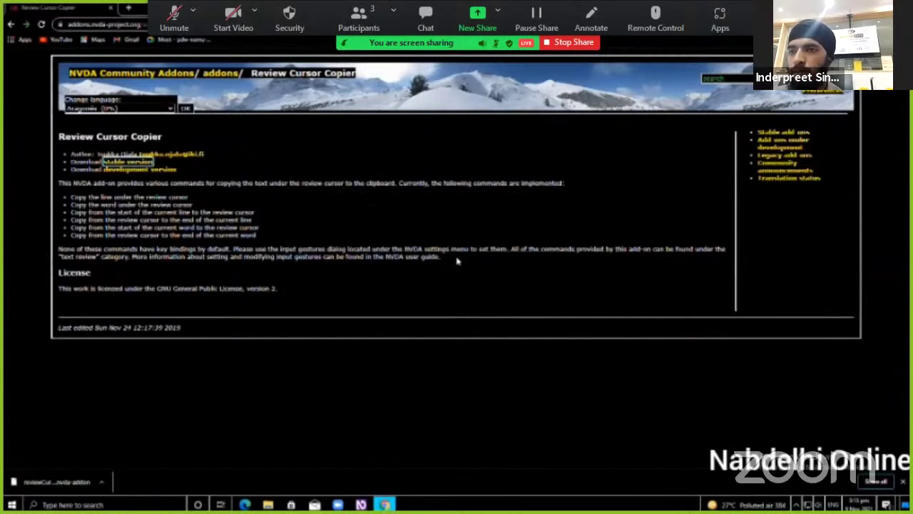
key("alt+Tab")
key("Tab")
key("Tab")
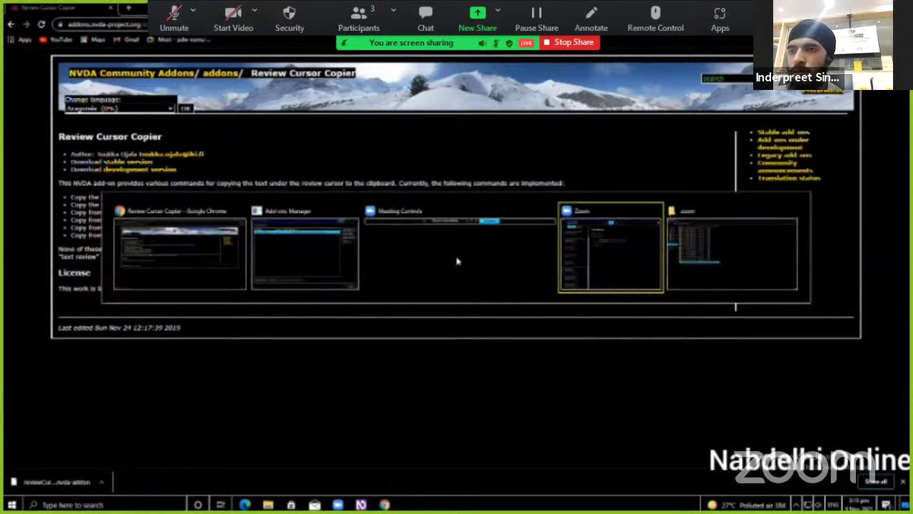
key("alt+shift+Tab")
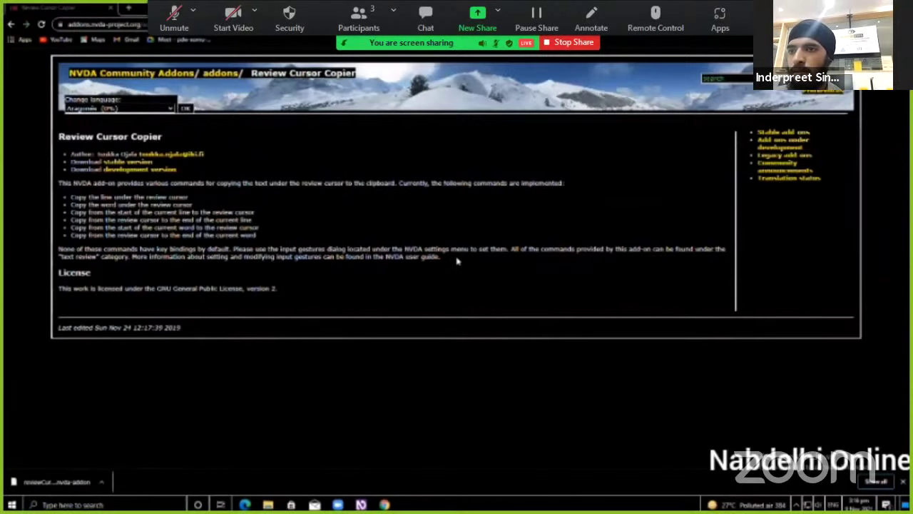
key("Tab")
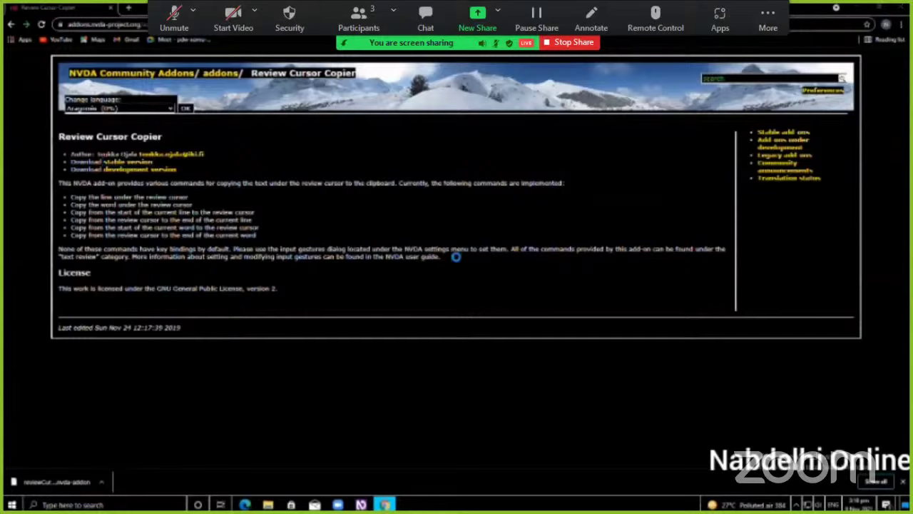
Step: Switch to File Explorer and open the Downloads folder
key("super+e")
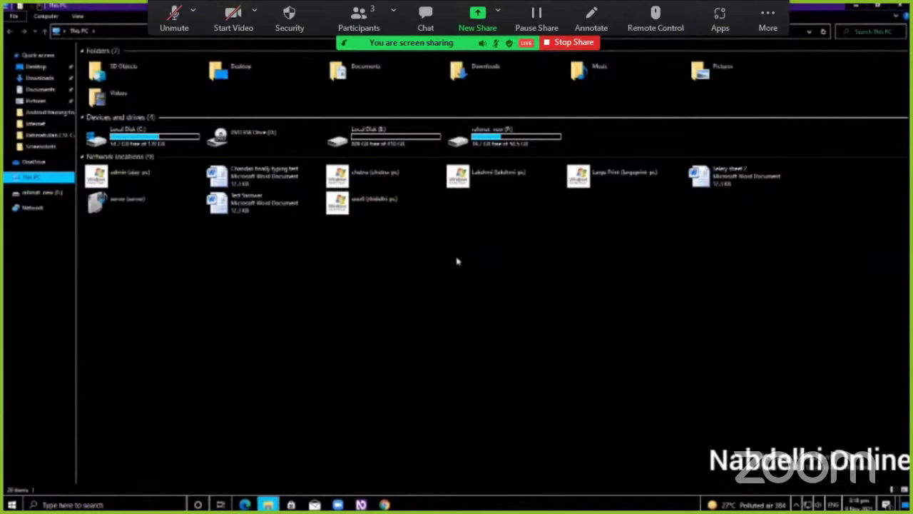
key("Right")
key("Right")
key("Right")
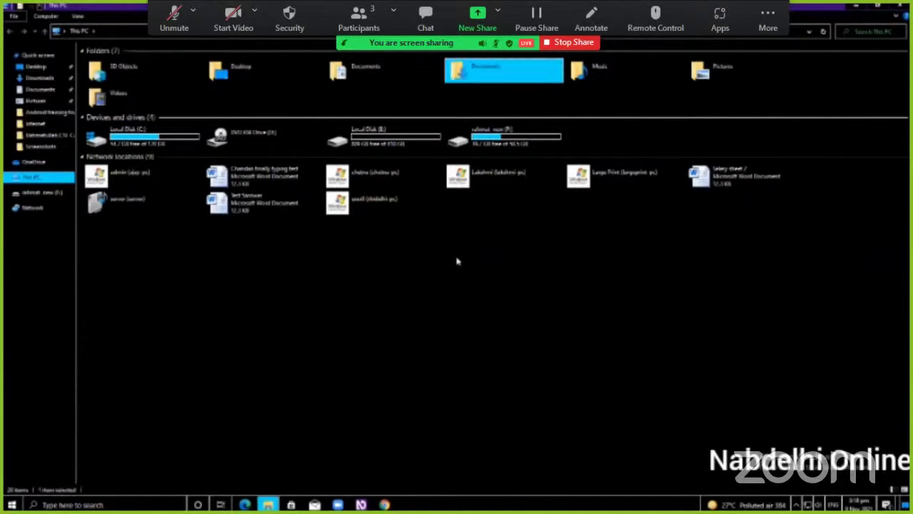
key("Return")
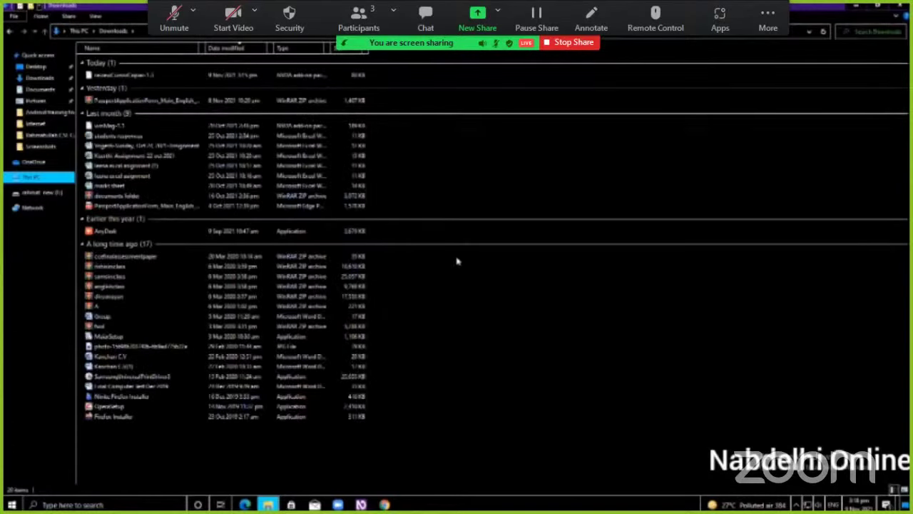
Step: Open the downloaded Review Cursor Copier add-on package and confirm its installation in NVDA
key("Down")
key("Up")
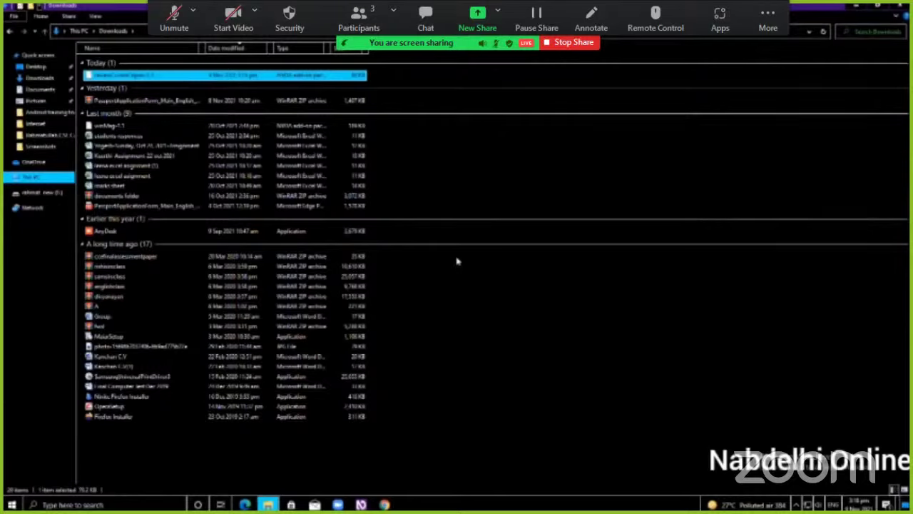
key("Return")
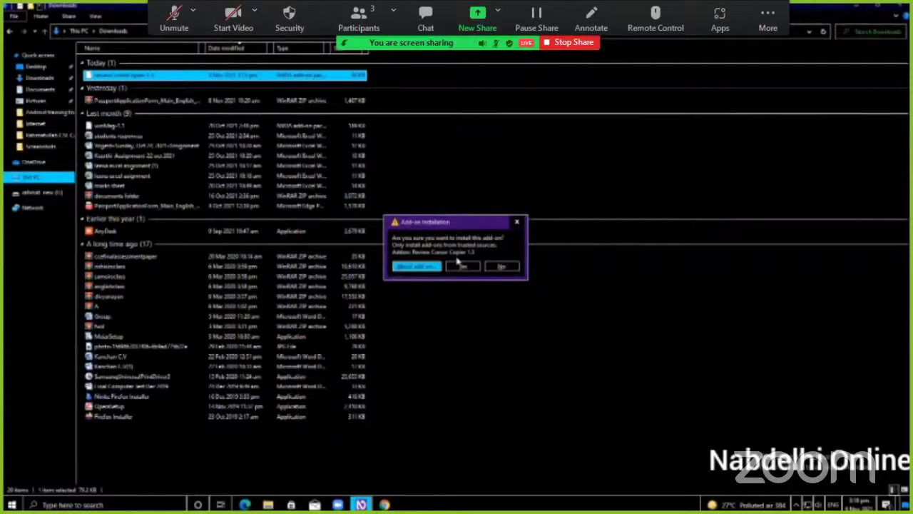
left_click(461, 265)
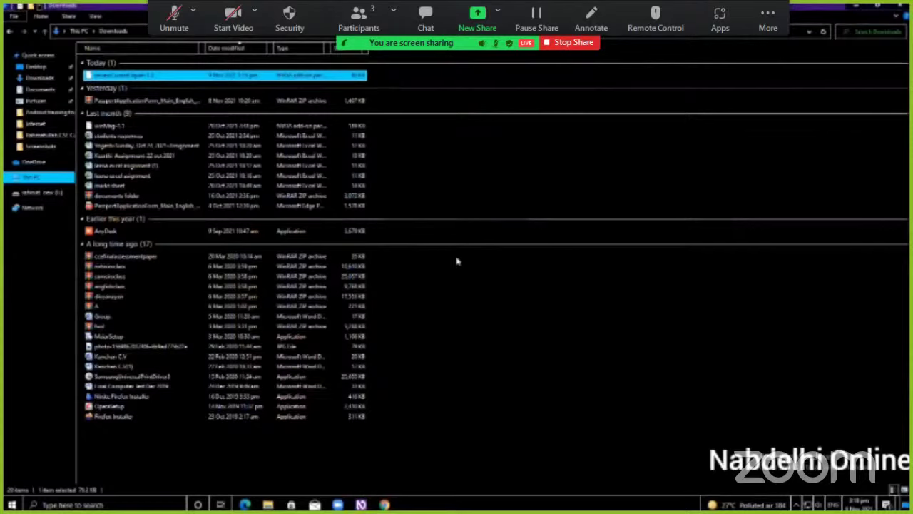
key("Tab")
key("Tab")
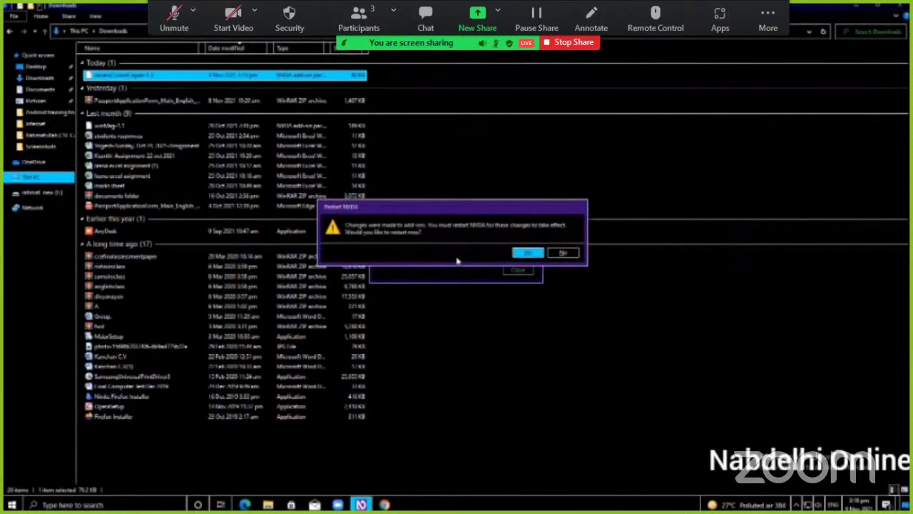
Step: Restart NVDA to apply the add-on installation and open its Add-ons Manager from the desktop
key("Return")
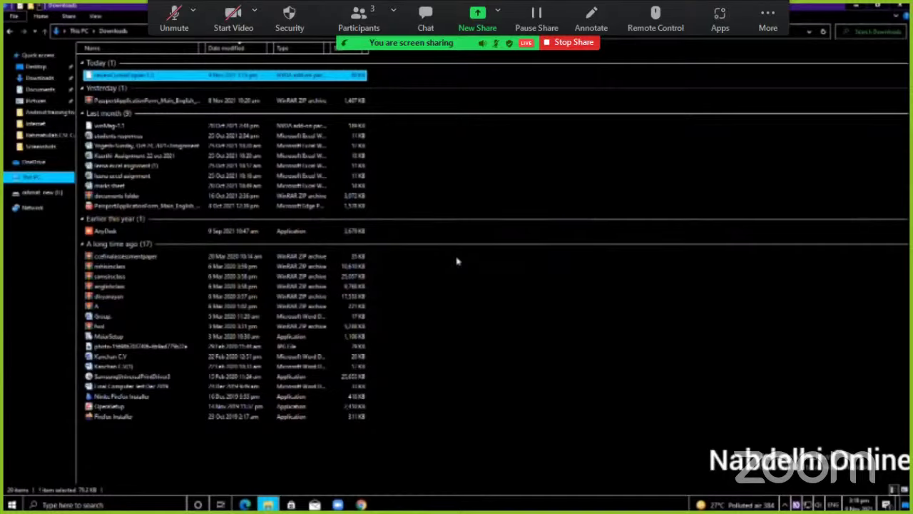
key("super+d")
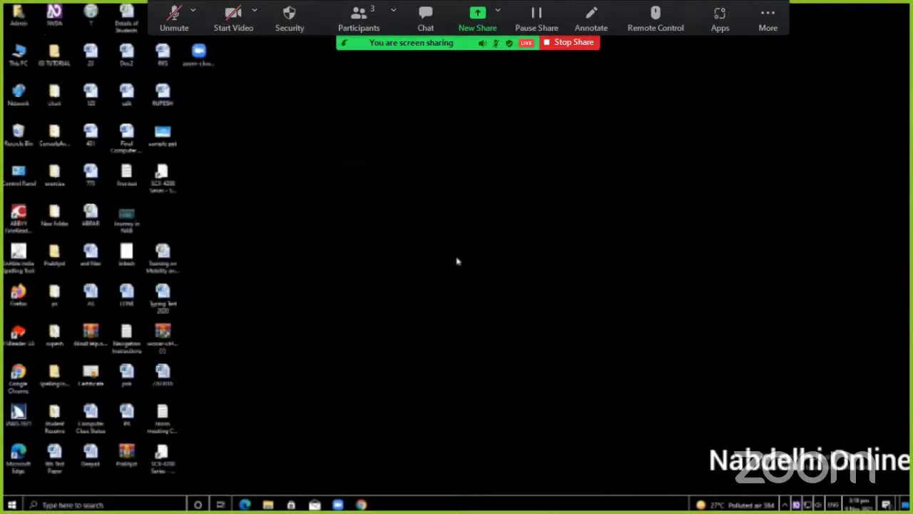
right_click(457, 261)
key("Down")
key("Down")
key("Right")
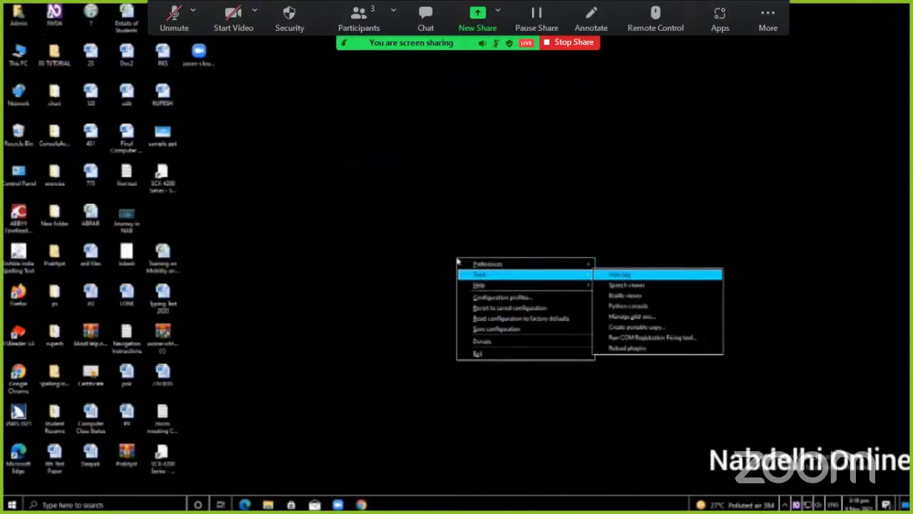
key("Down")
key("Down")
key("Down")
key("Down")
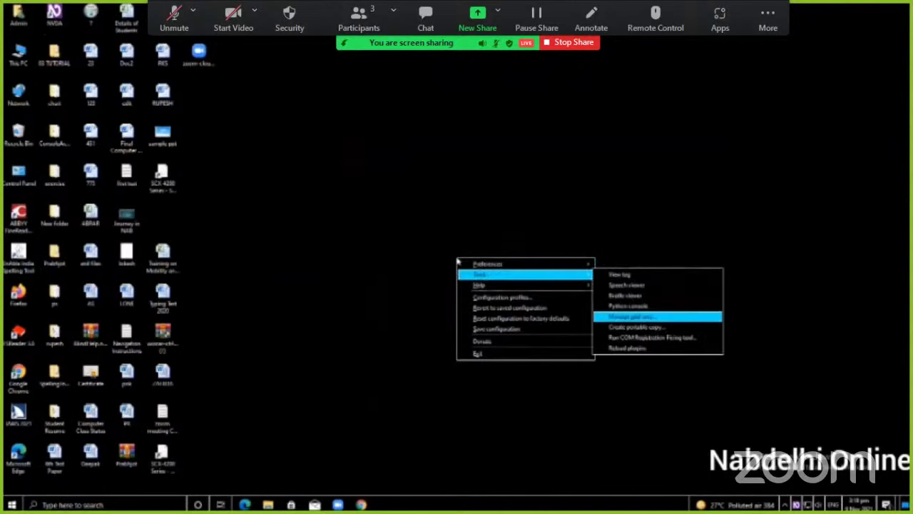
key("Return")
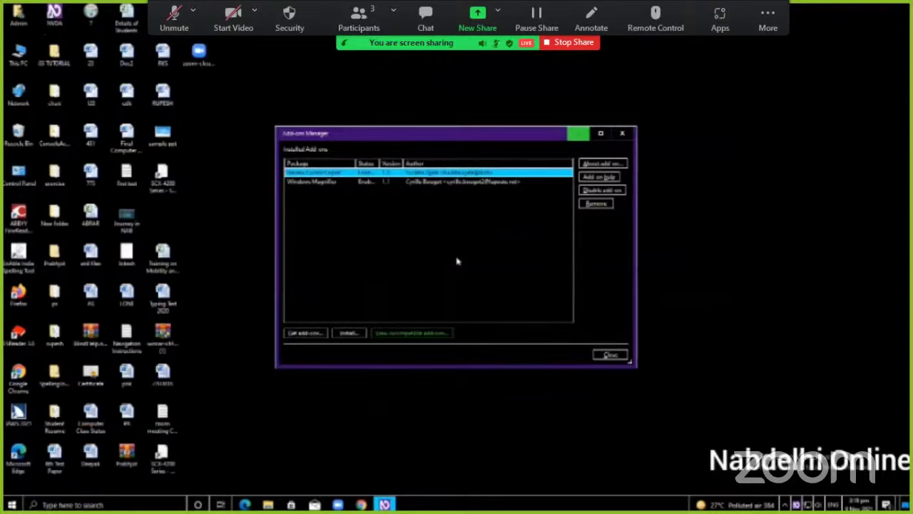
Step: Check the installed add-ons, including Review Cursor Copier, and close the Add-ons Manager
key("Down")
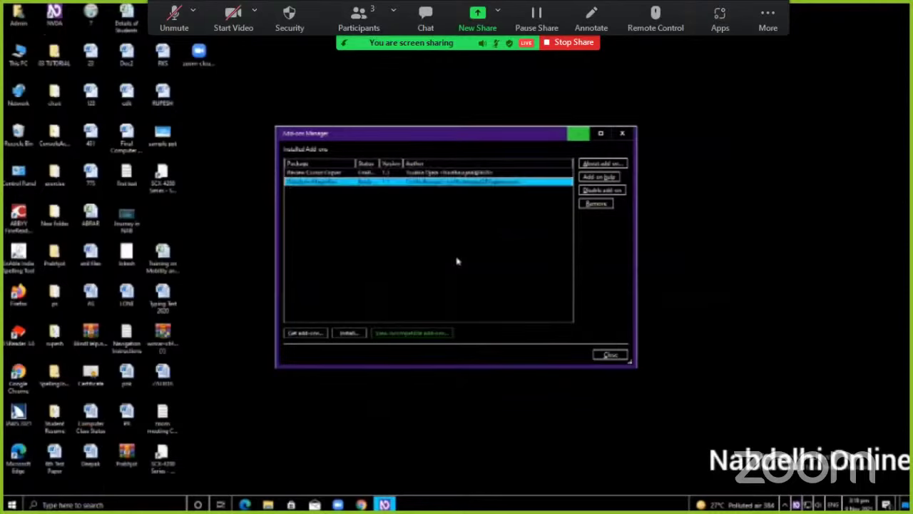
key("Up")
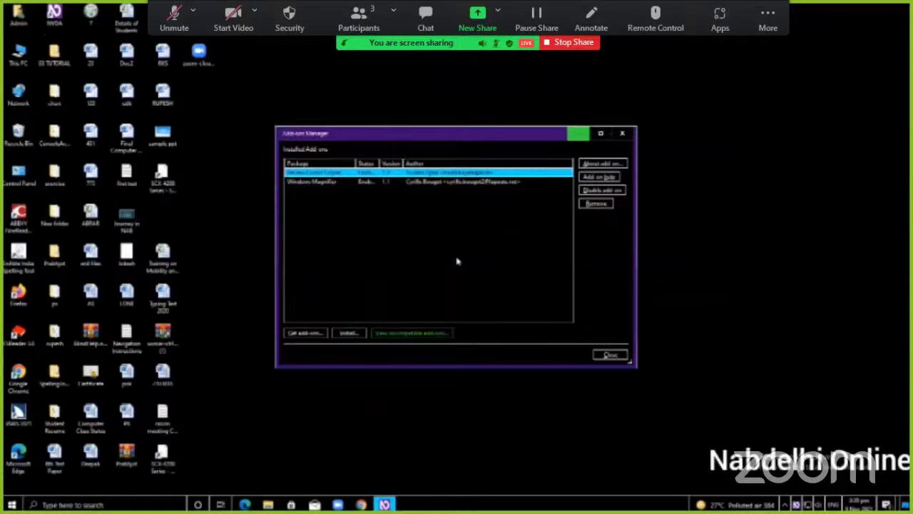
key("Escape")
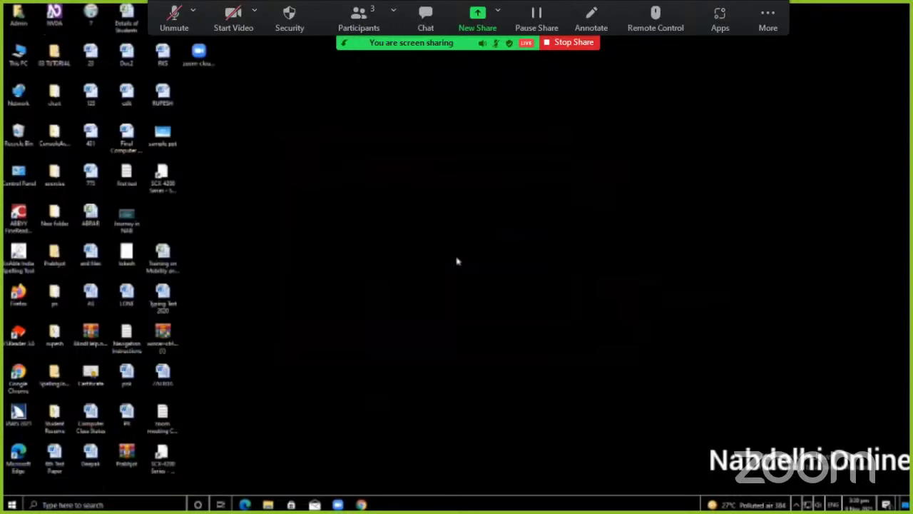
key("alt+Tab")
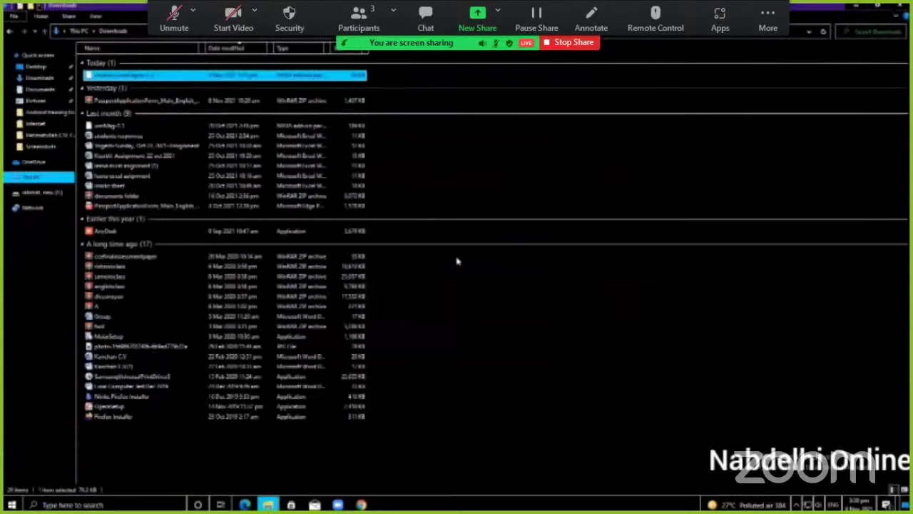
key("alt+Tab")
key("alt+Tab")
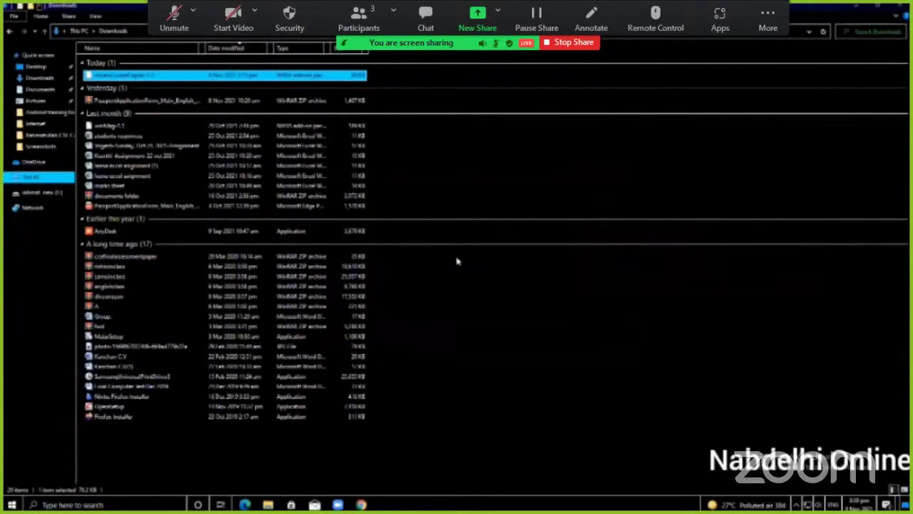
key("super+d")
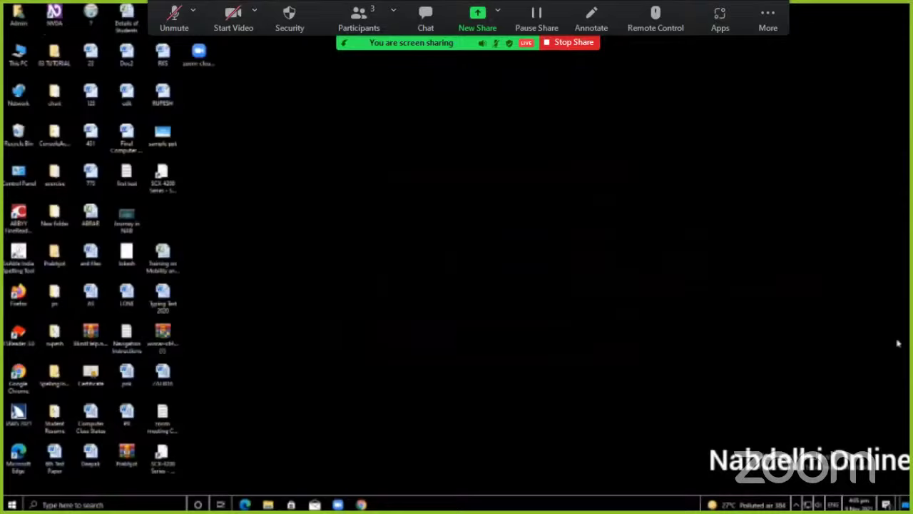
Step: Open NVDA's Input Gestures settings
right_click(457, 261)
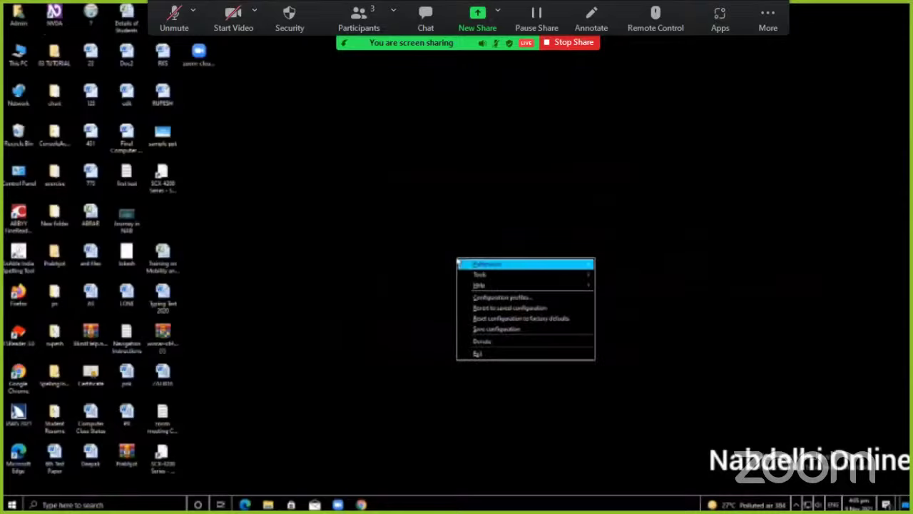
mouse_move(459, 263)
key("Down")
key("Down")
key("Down")
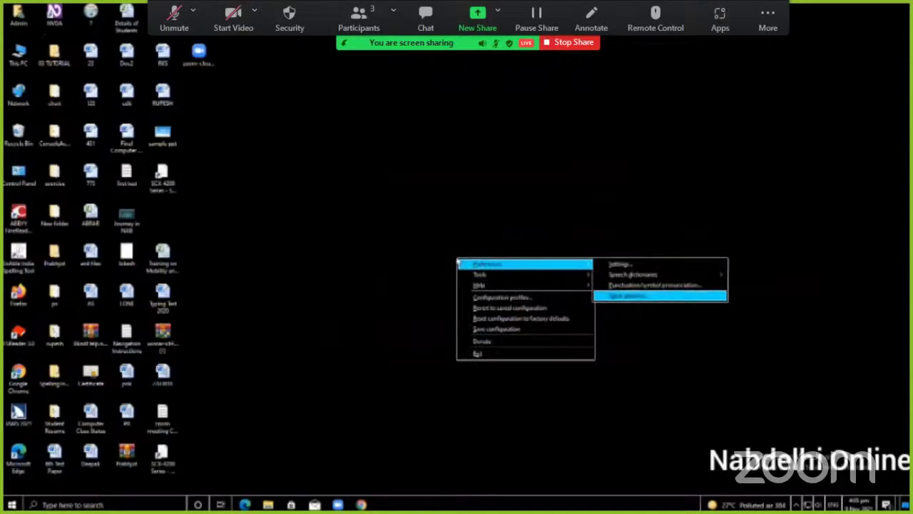
key("Return")
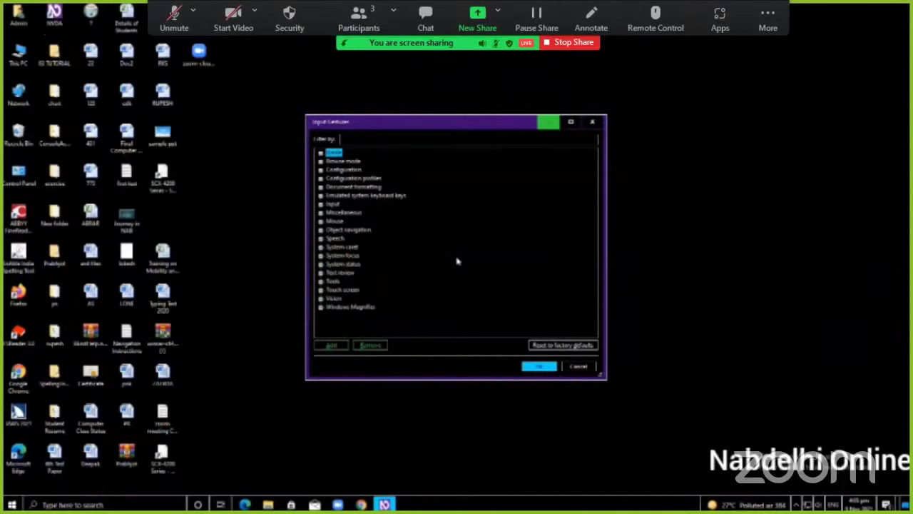
Step: Expand the Text review category in the gesture list
key("Down")
key("Down")
key("Down")
key("Down")
key("Down")
key("Down")
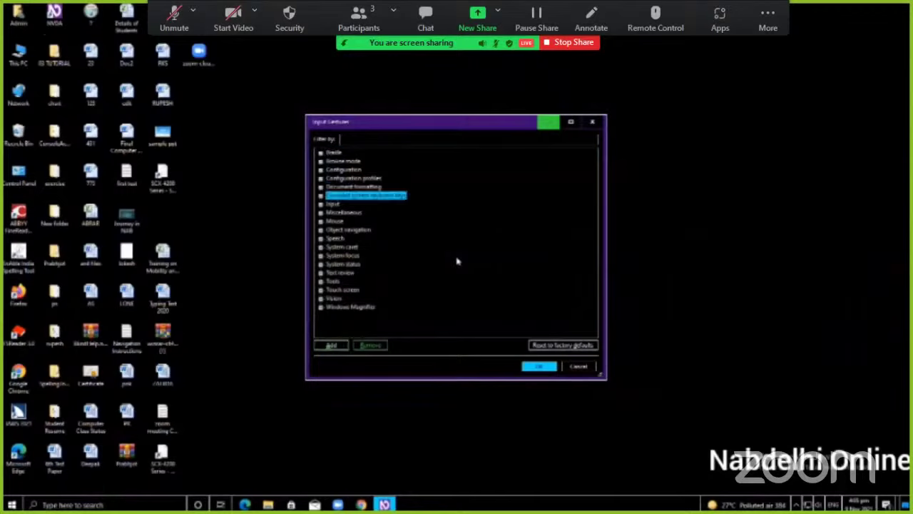
key("Down")
key("Down")
key("Down")
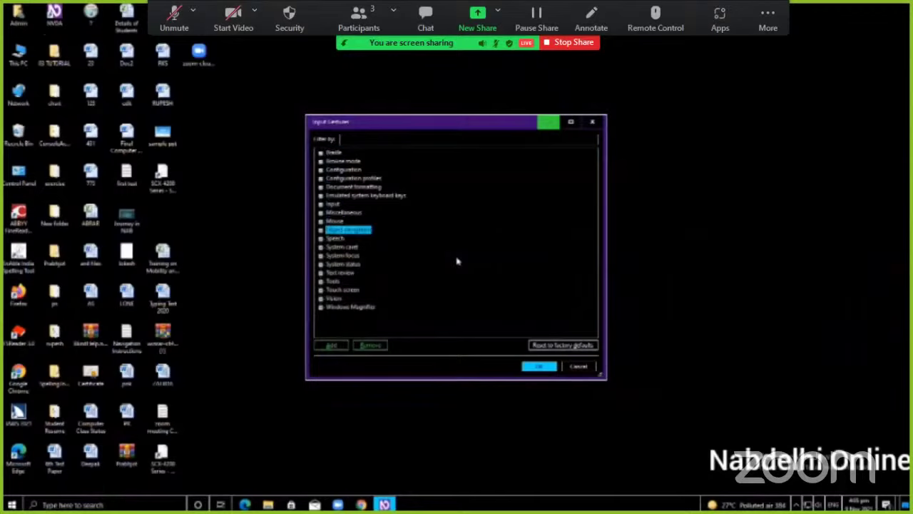
key("Down")
key("Down")
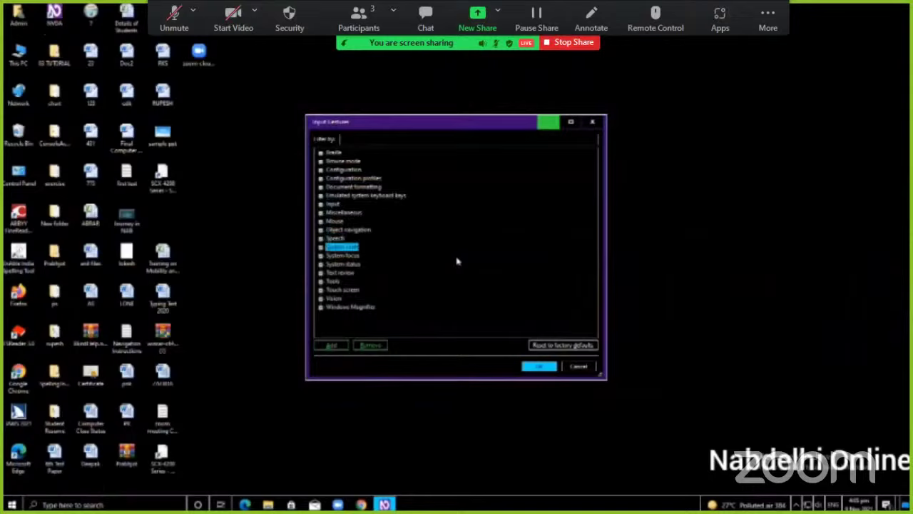
key("Down")
key("Down")
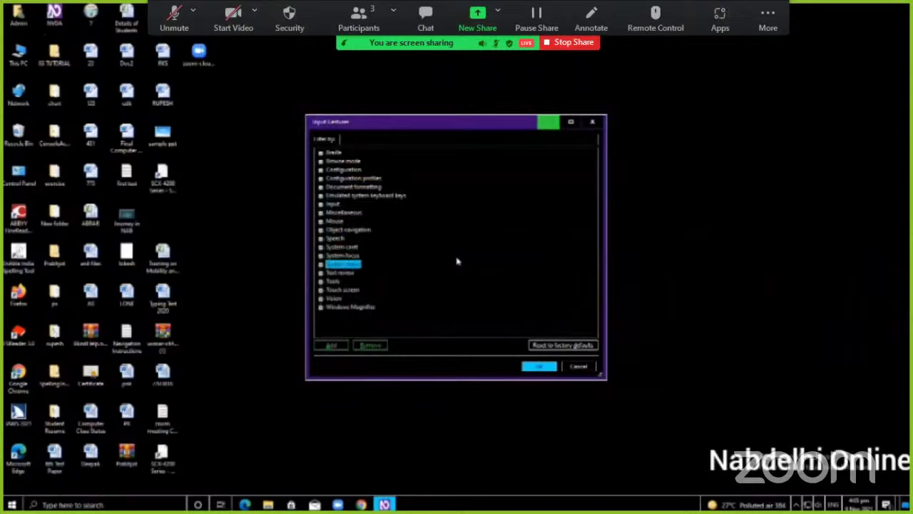
key("Down")
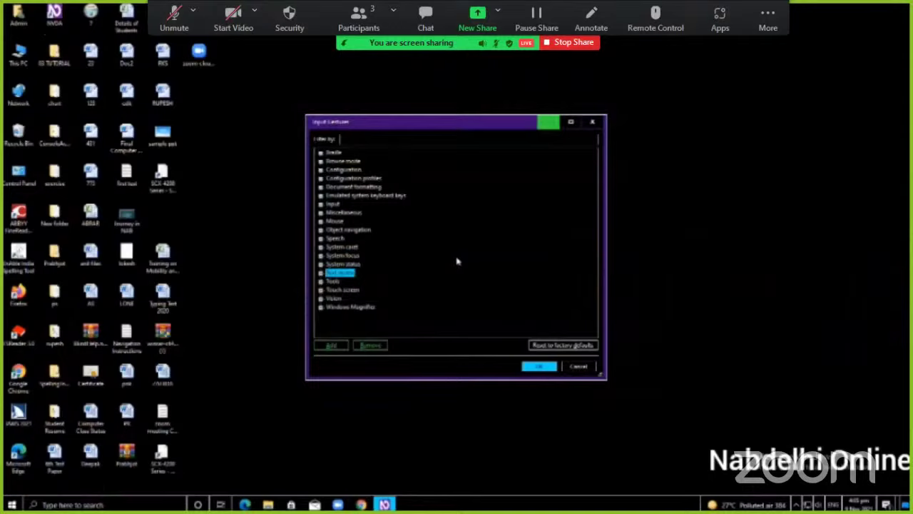
key("Right")
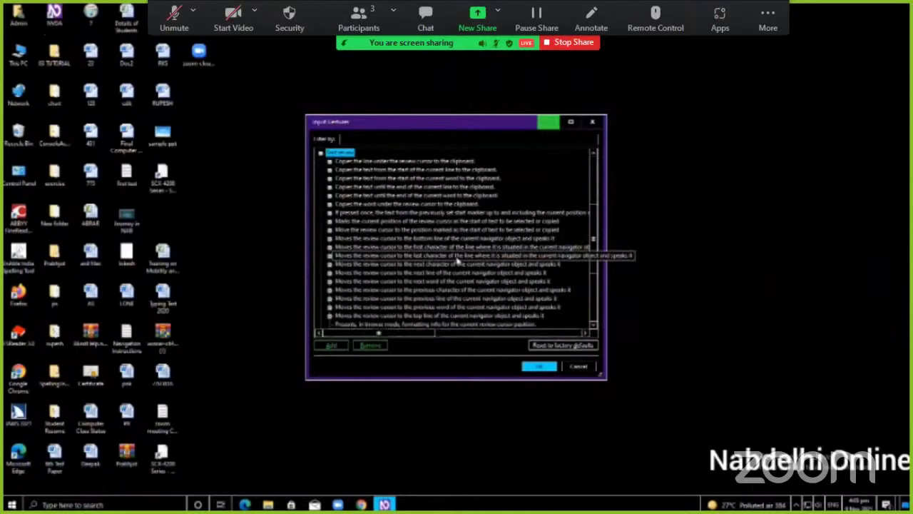
Step: Go through the Text review commands that copy lines, words and partial text to the clipboard
key("Down")
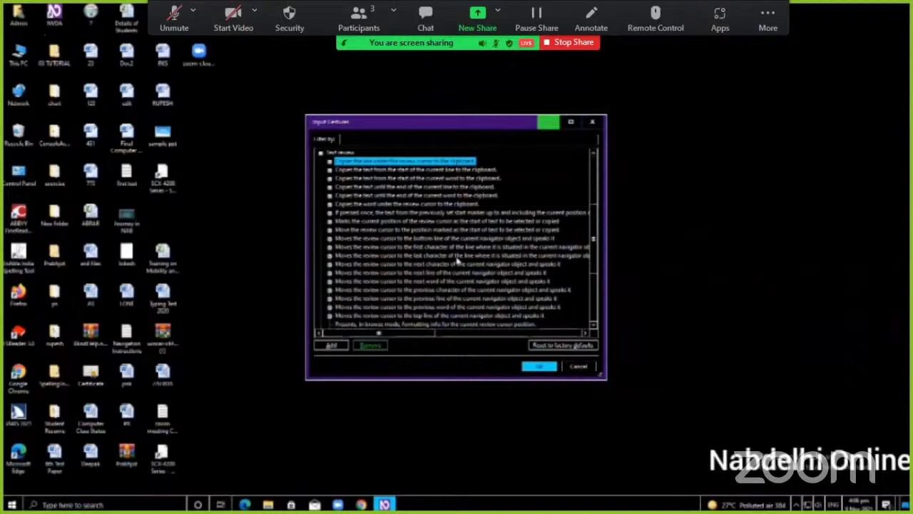
key("Down")
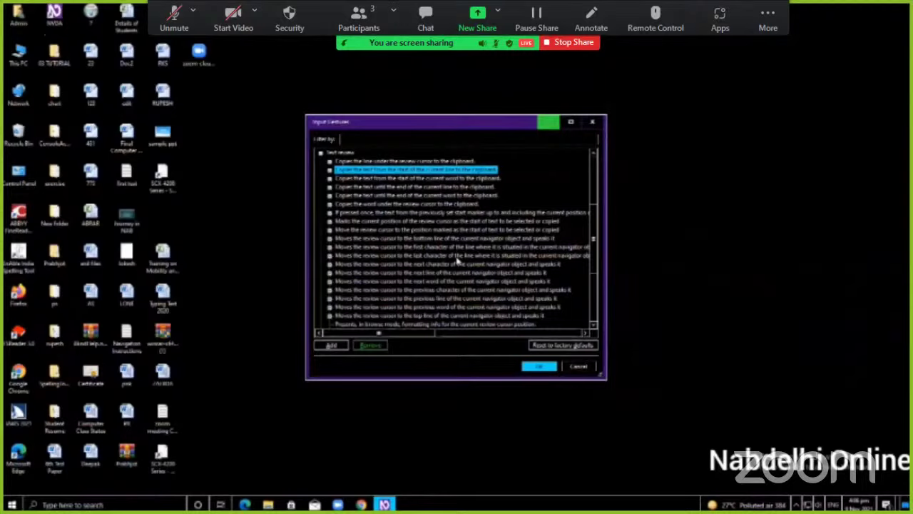
key("Down")
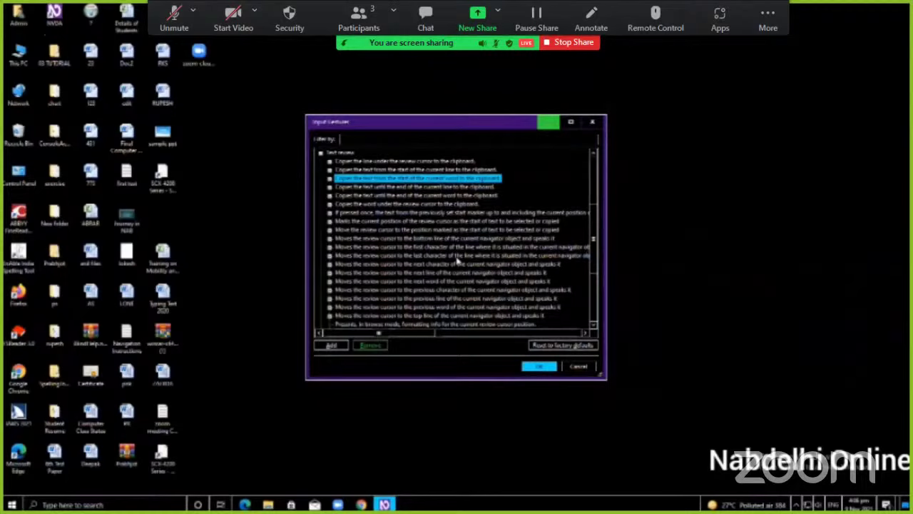
key("Down")
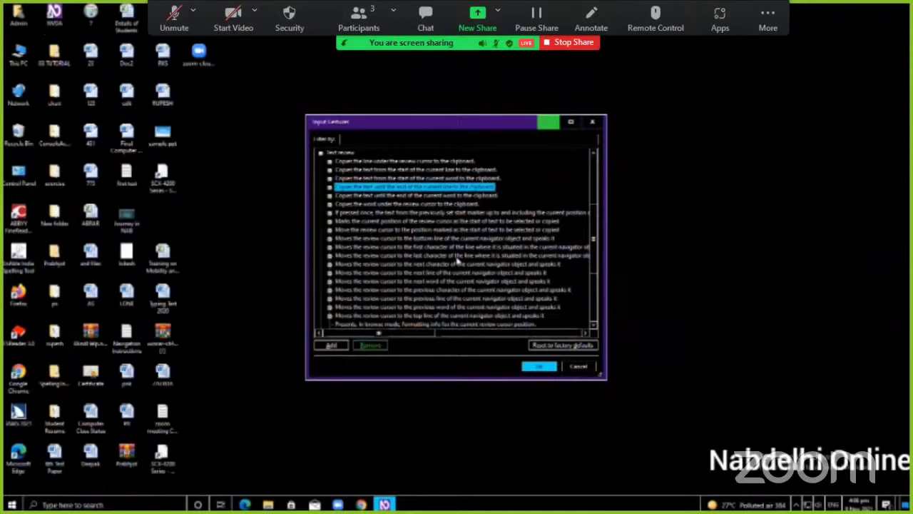
key("Down")
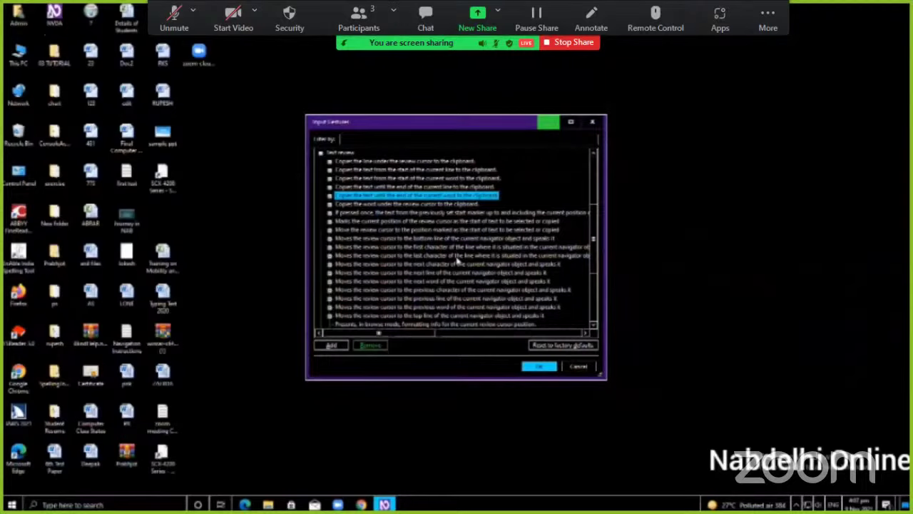
key("Down")
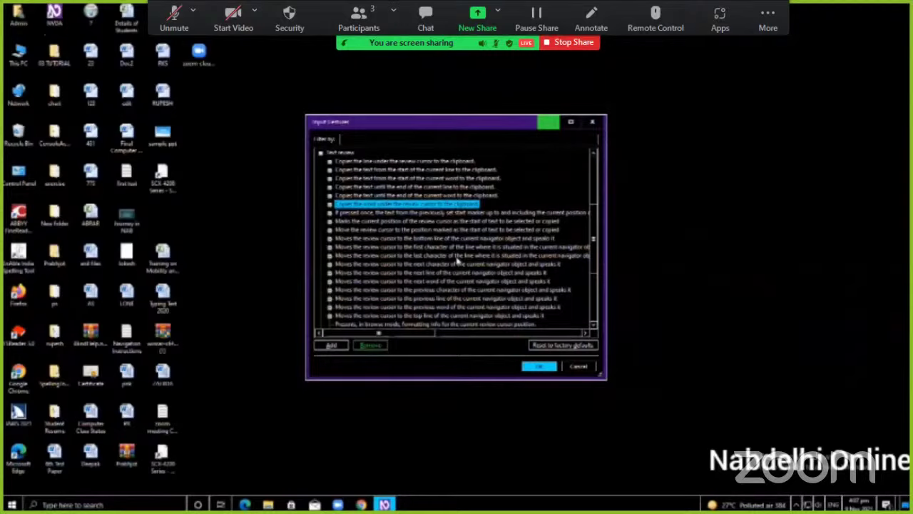
key("Up")
key("Up")
key("Up")
key("Up")
key("Up")
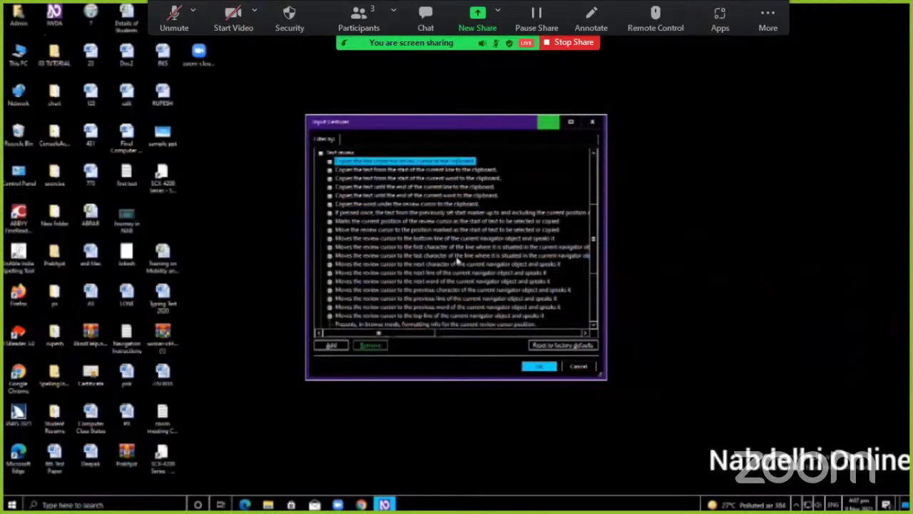
Step: Add an input gesture for copying the line under the review cursor, applying it to all keyboard layouts
key("Tab")
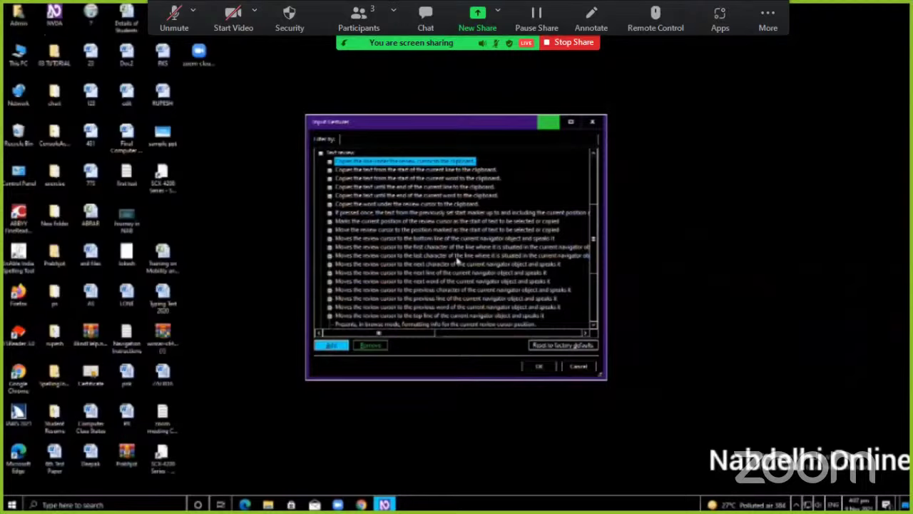
key("space")
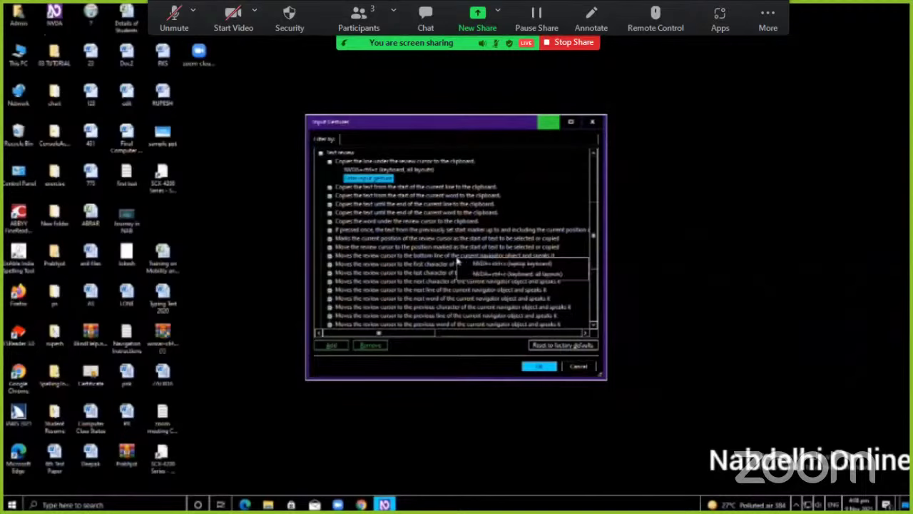
left_click(457, 263)
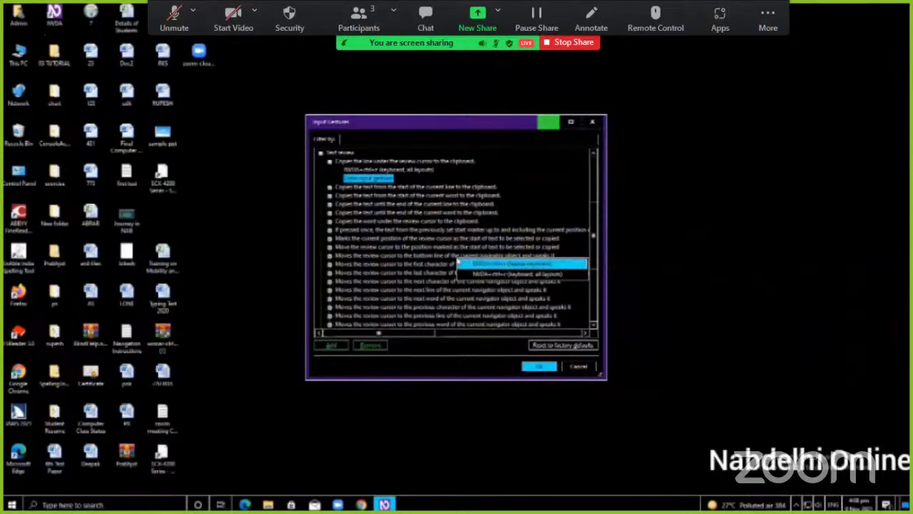
key("Down")
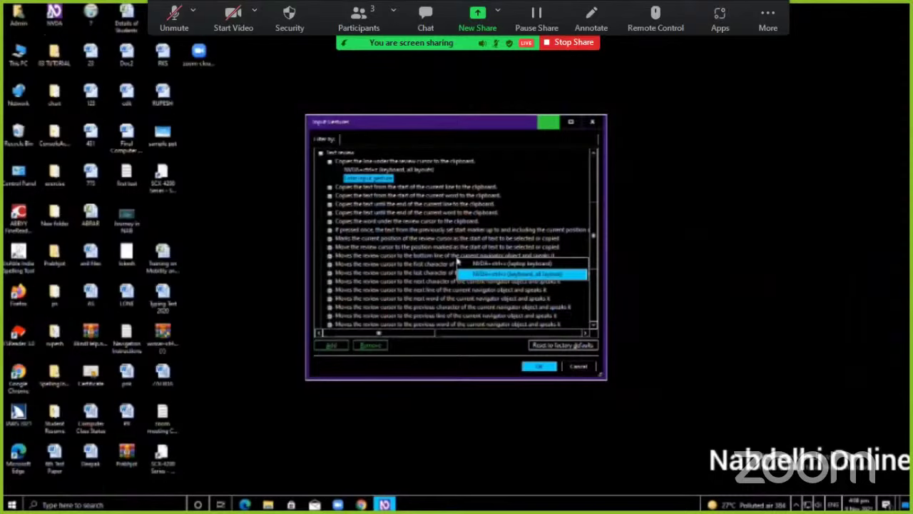
key("Return")
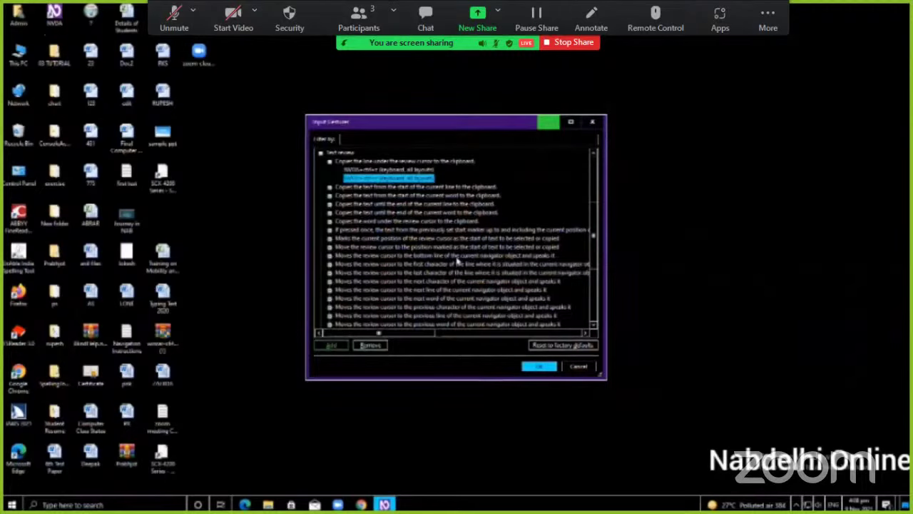
Step: Add the gesture NVDA+Ctrl+X for copying text from the start of the current line, applying it to all keyboard layouts
key("Down")
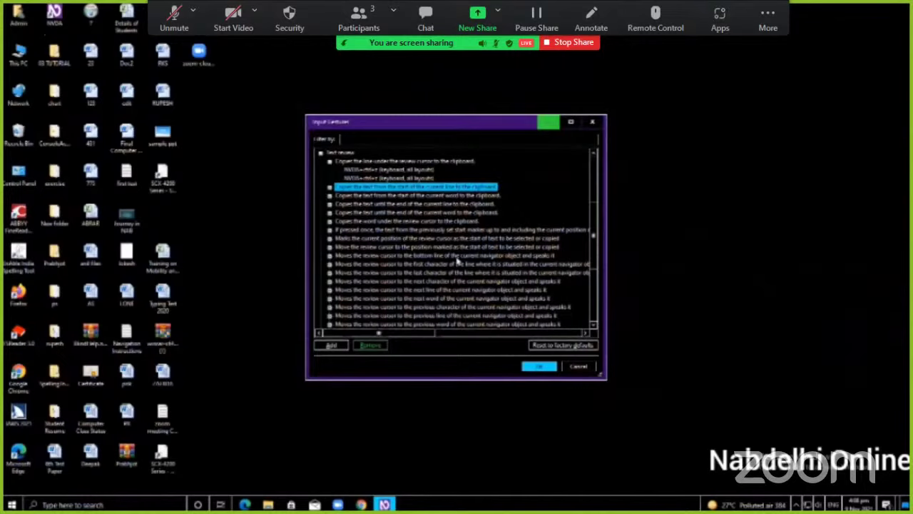
key("Tab")
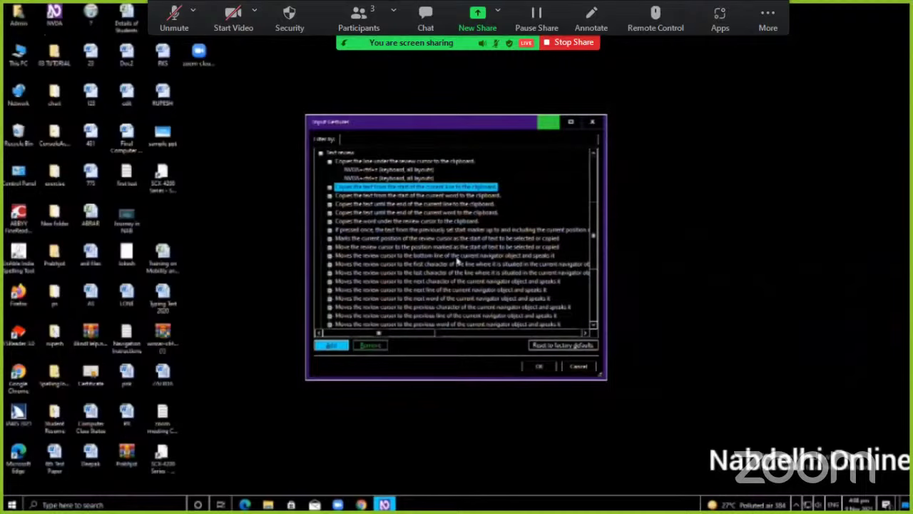
key("space")
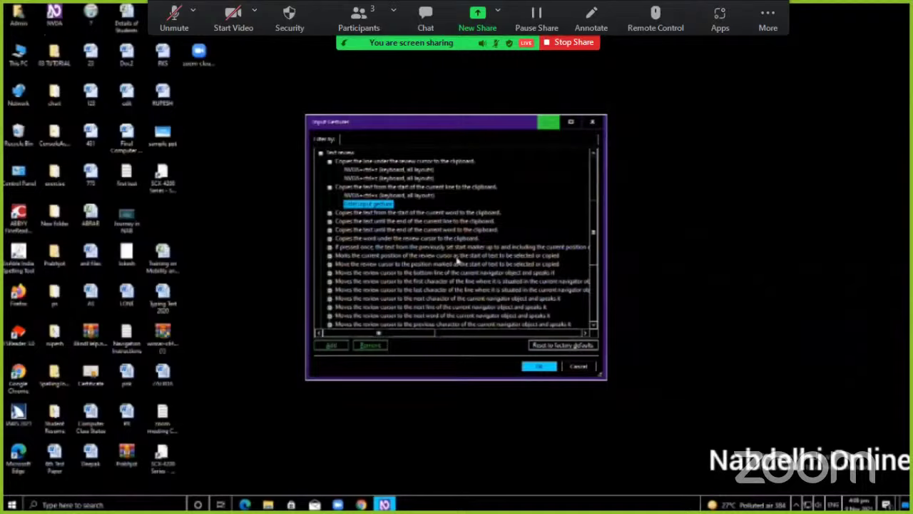
key("Down")
key("Down")
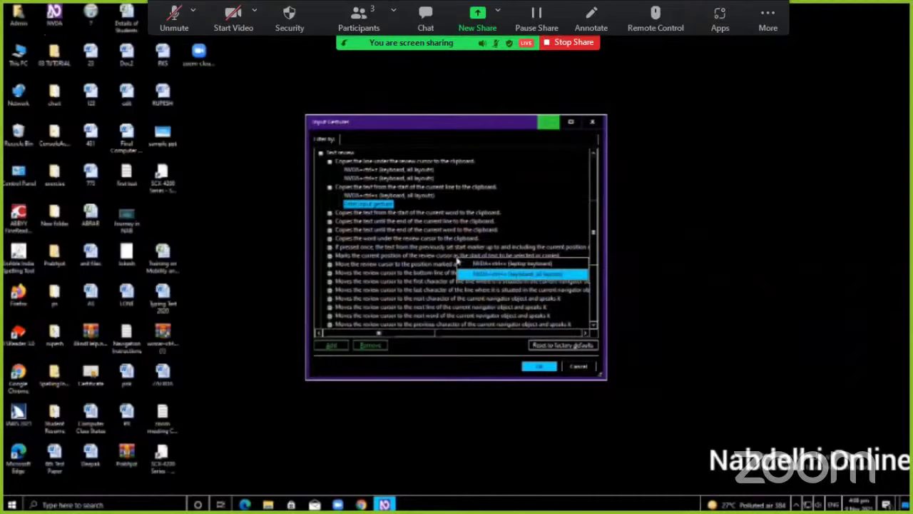
key("Return")
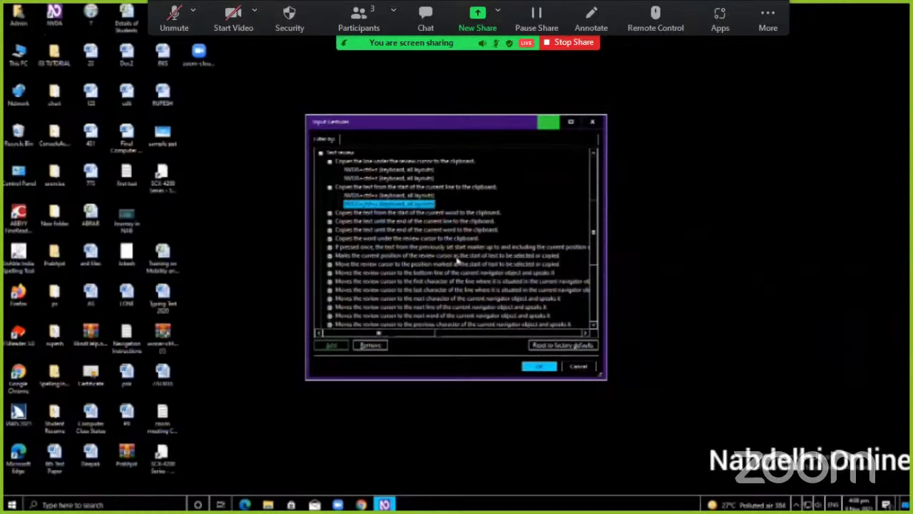
key("Up")
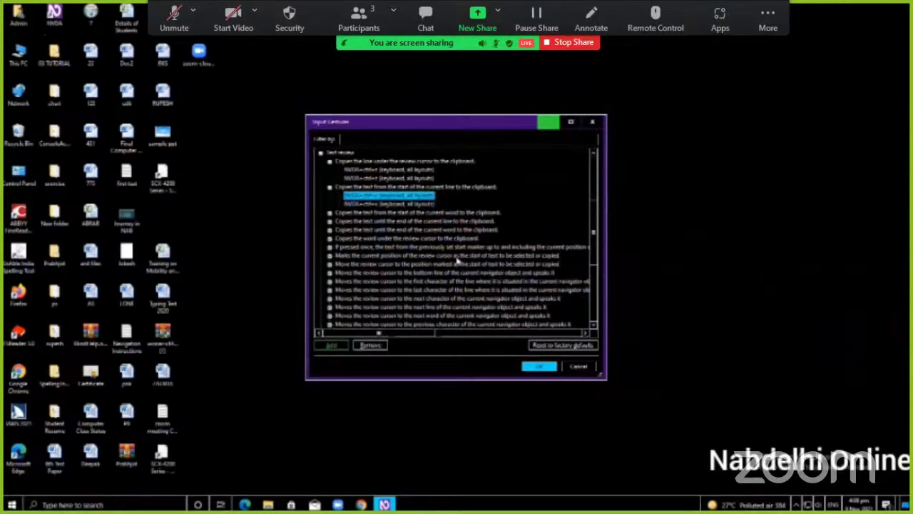
Step: Add the gesture NVDA+Ctrl+C for copying text from the start of the current word, applying it to all keyboard layouts
key("Down")
key("Down")
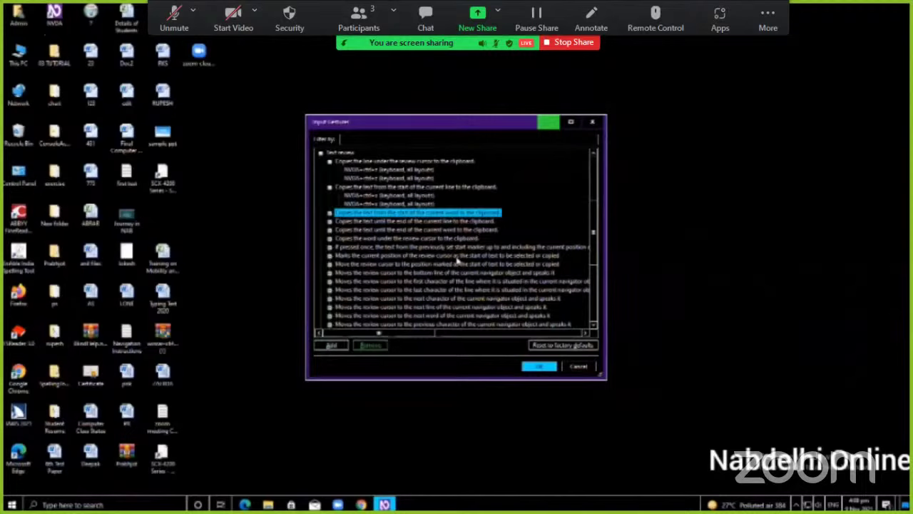
key("Tab")
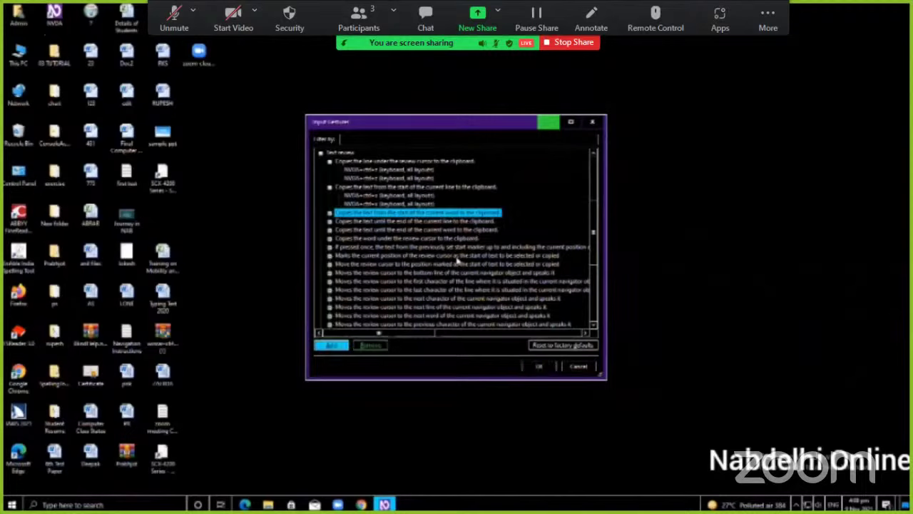
key("Tab")
key("shift+Tab")
key("space")
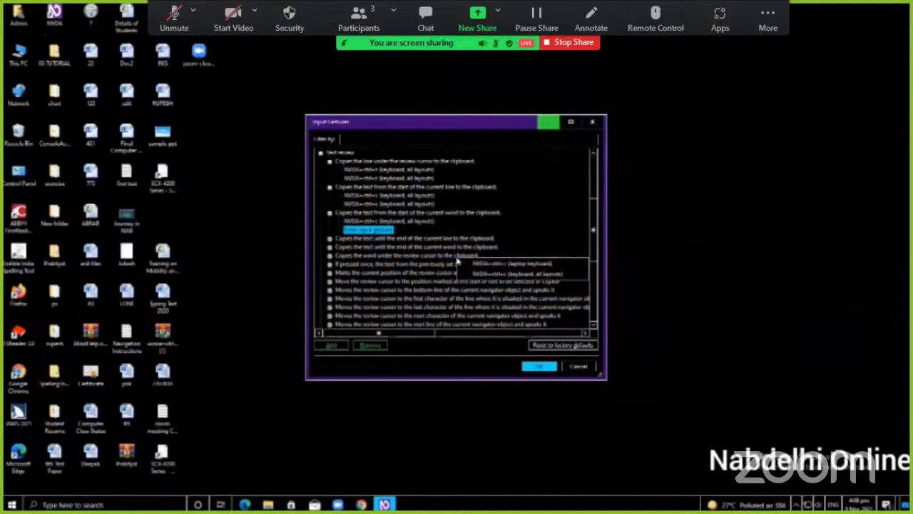
key("Down")
key("Down")
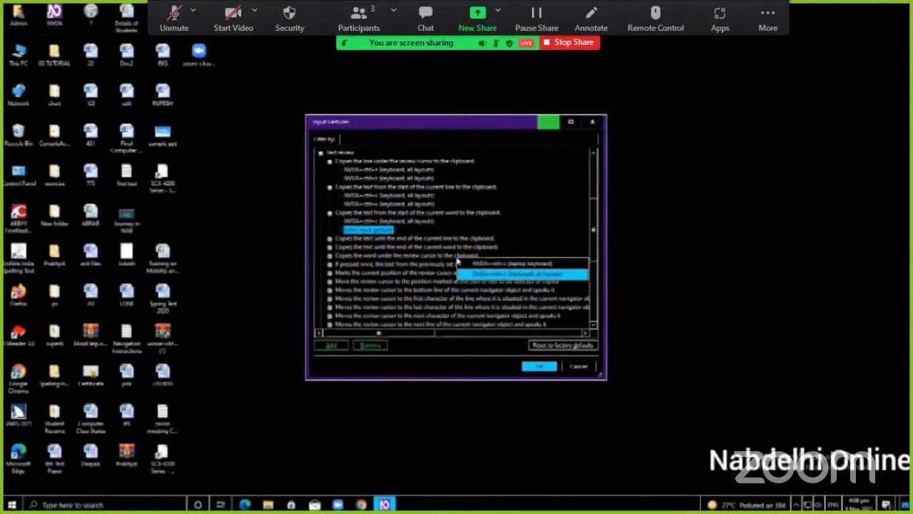
key("Return")
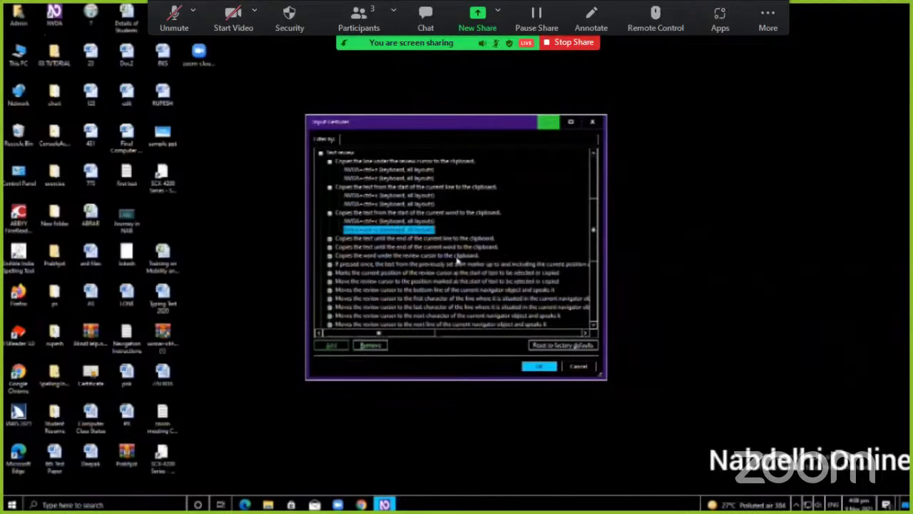
Step: Add the gesture NVDA+Ctrl+V for copying text until the end of the current line, applying it to all keyboard layouts
key("Down")
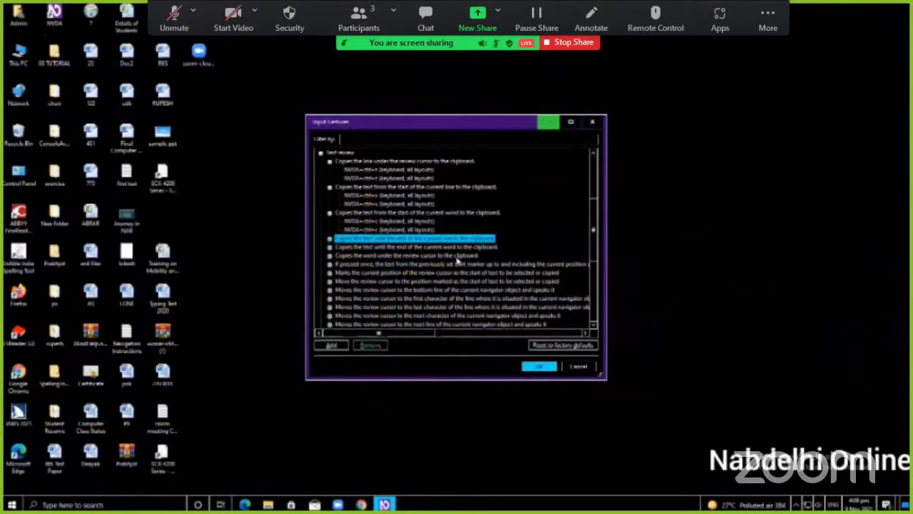
key("Tab")
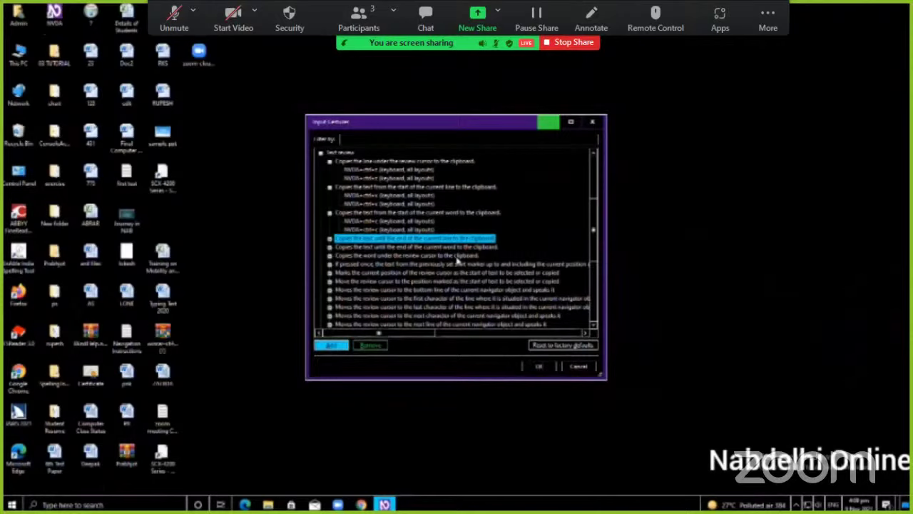
key("space")
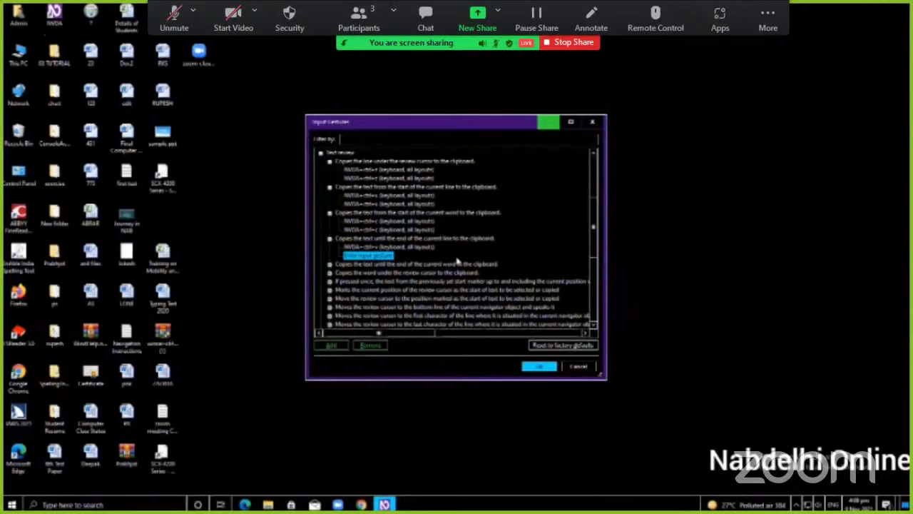
key("ctrl+Insert+c")
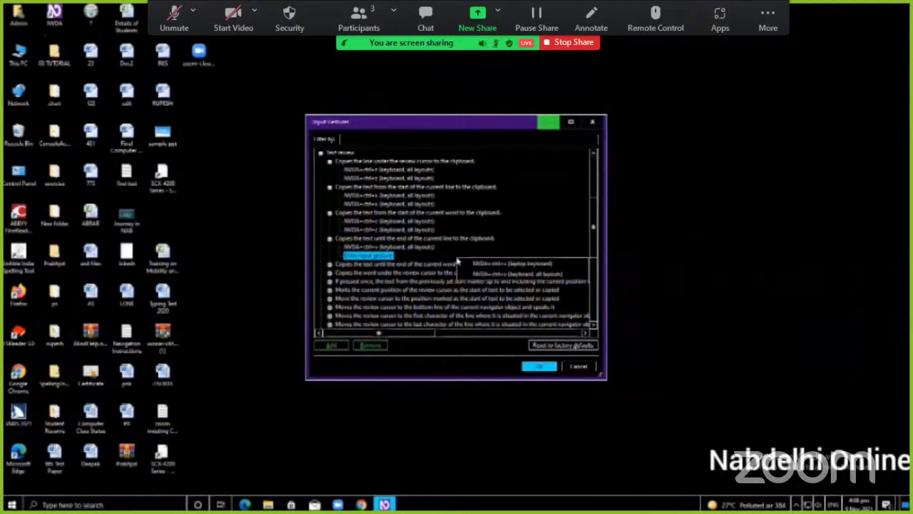
key("Down")
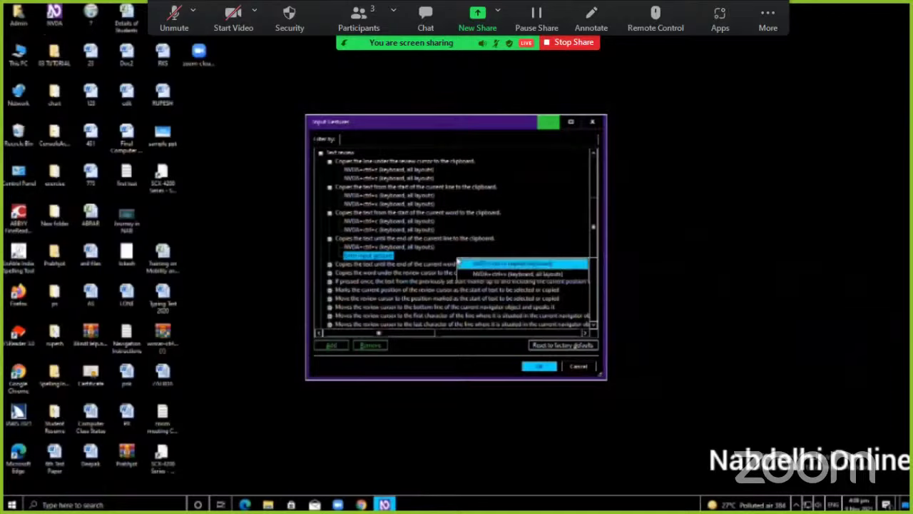
key("Down")
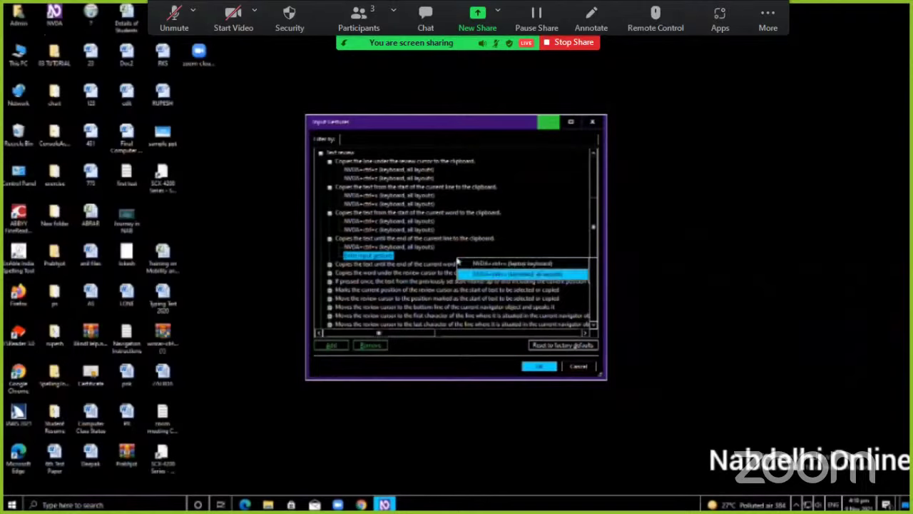
key("Return")
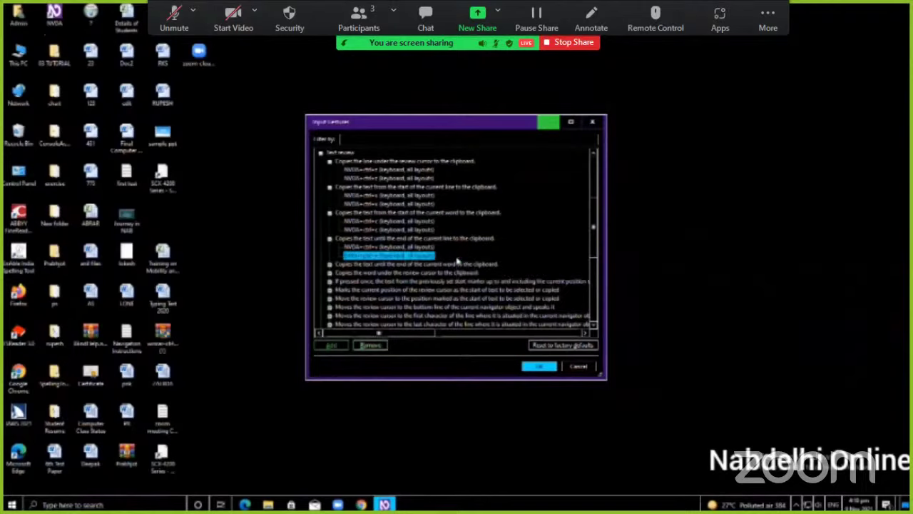
Step: Add the gesture NVDA+Ctrl+B for copying text until the end of the current word, applying it to all keyboard layouts
key("Down")
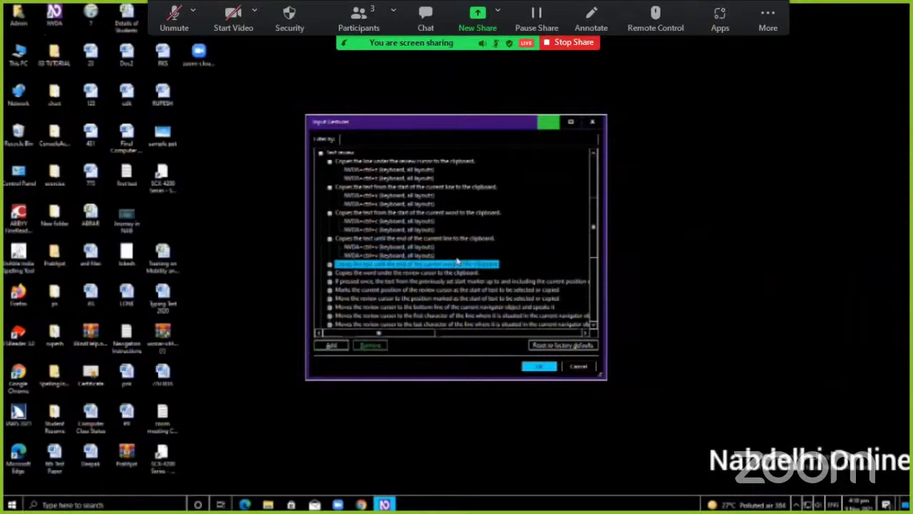
key("Tab")
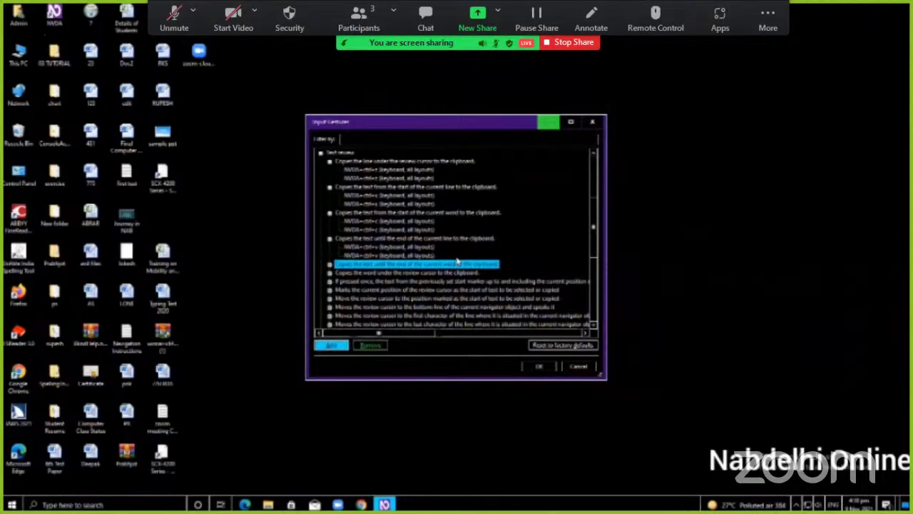
key("Return")
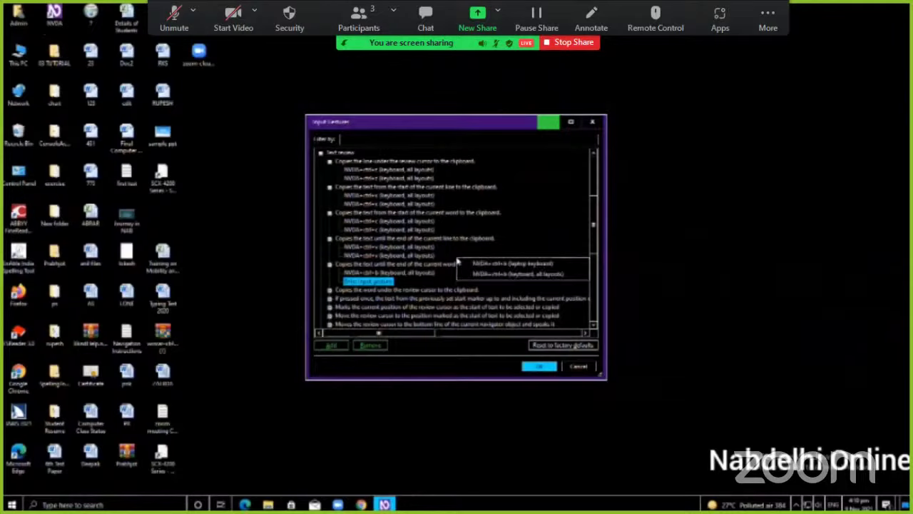
key("Down")
key("Down")
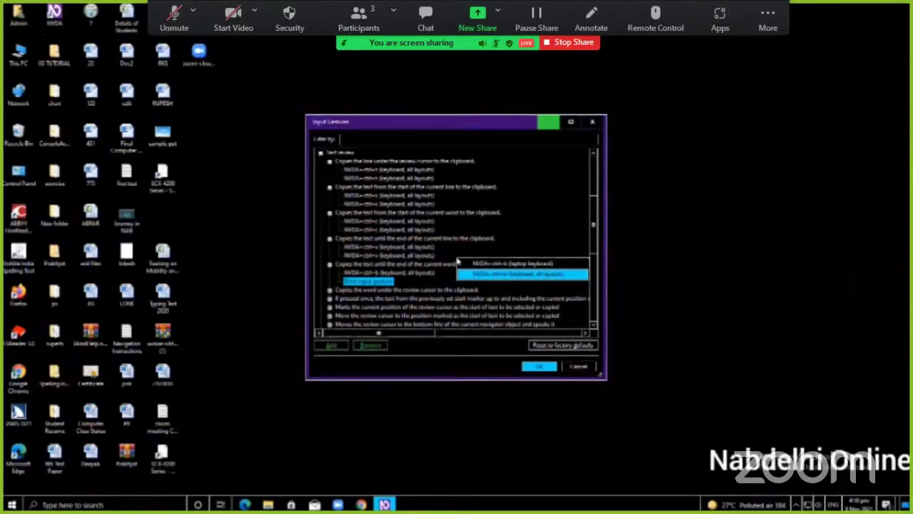
key("Return")
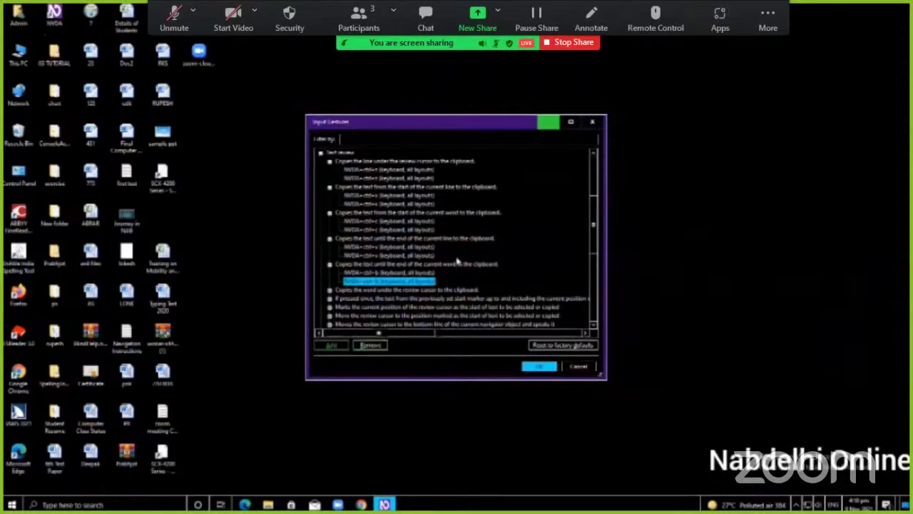
Step: Add the gesture NVDA+Ctrl+N for copying the word under the review cursor, applying it to all keyboard layouts
key("Down")
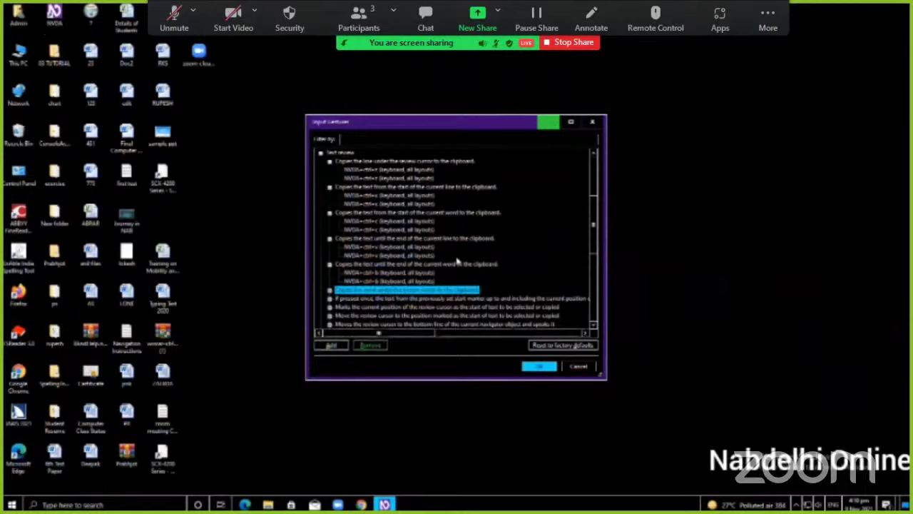
key("Tab")
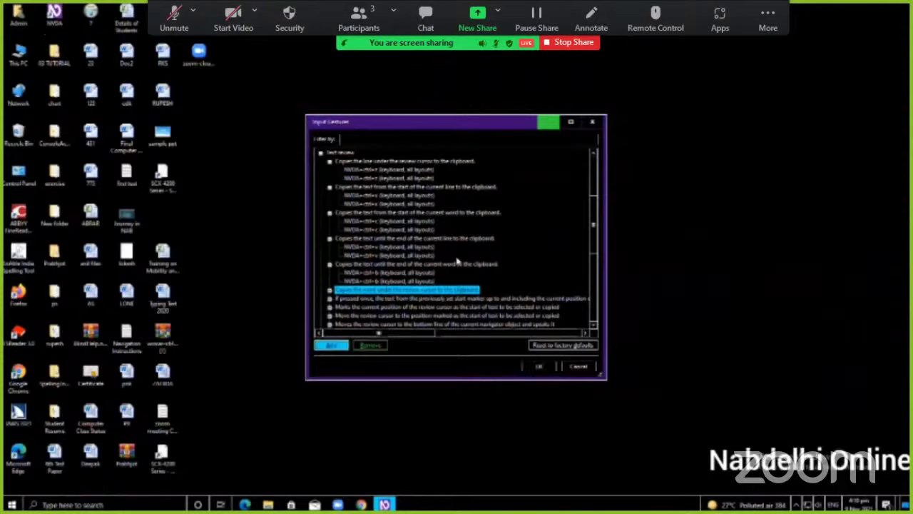
key("Return")
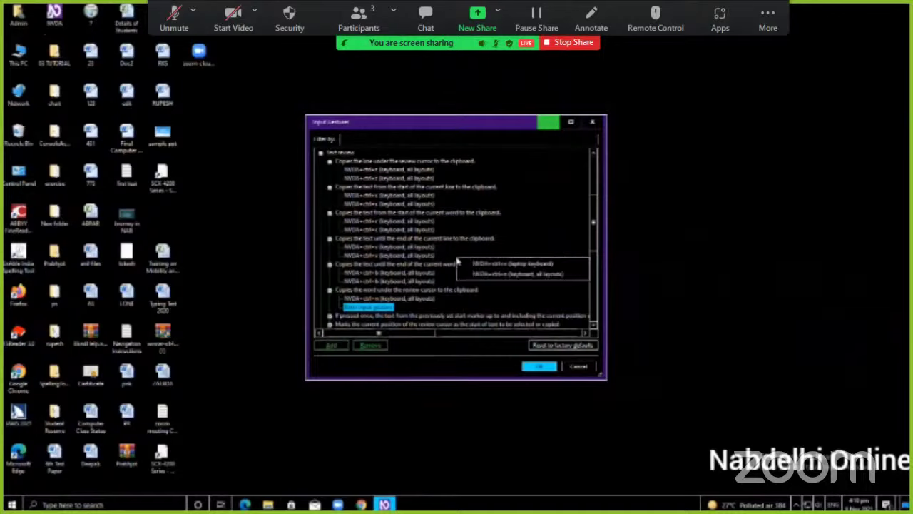
key("Down")
key("Down")
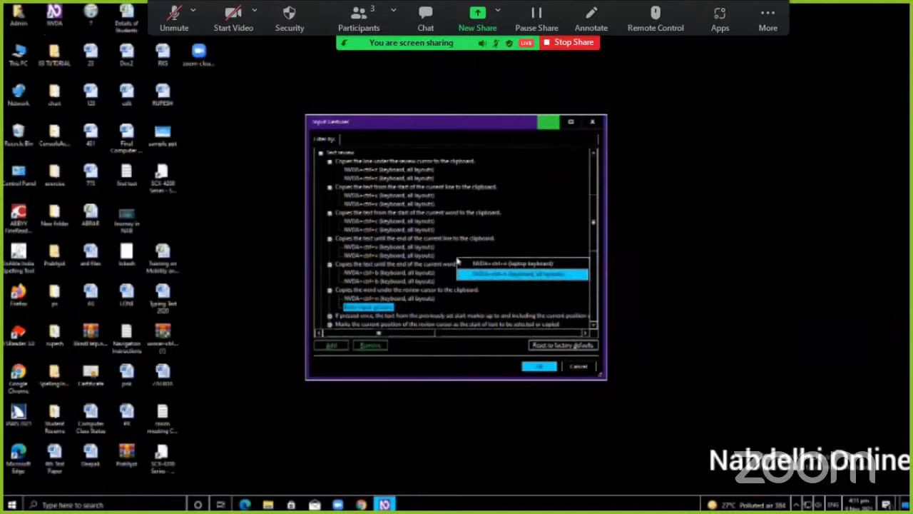
key("Return")
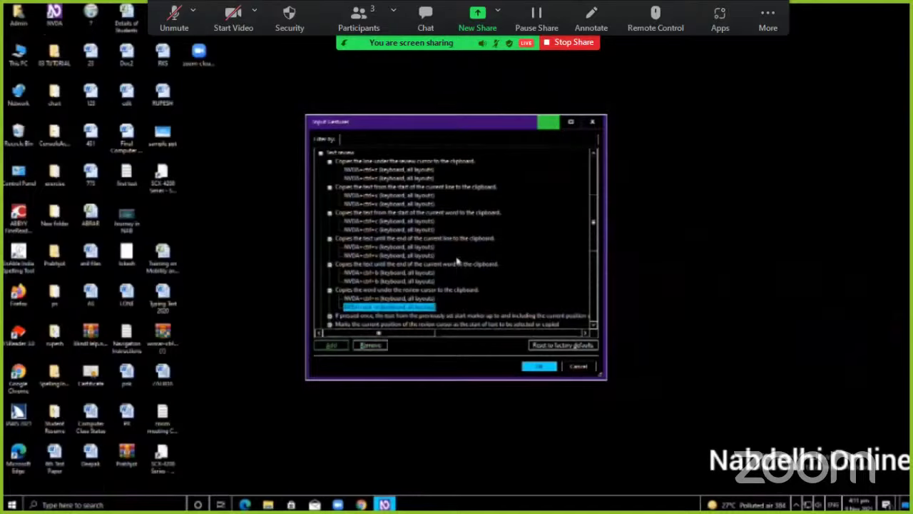
Step: Save the new text review gestures and close the Input Gestures dialog
key("Tab")
key("Tab")
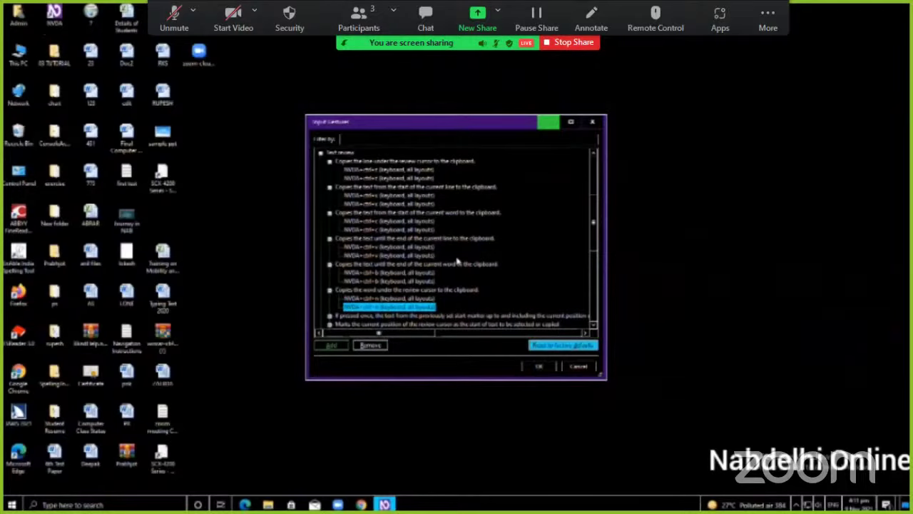
key("Tab")
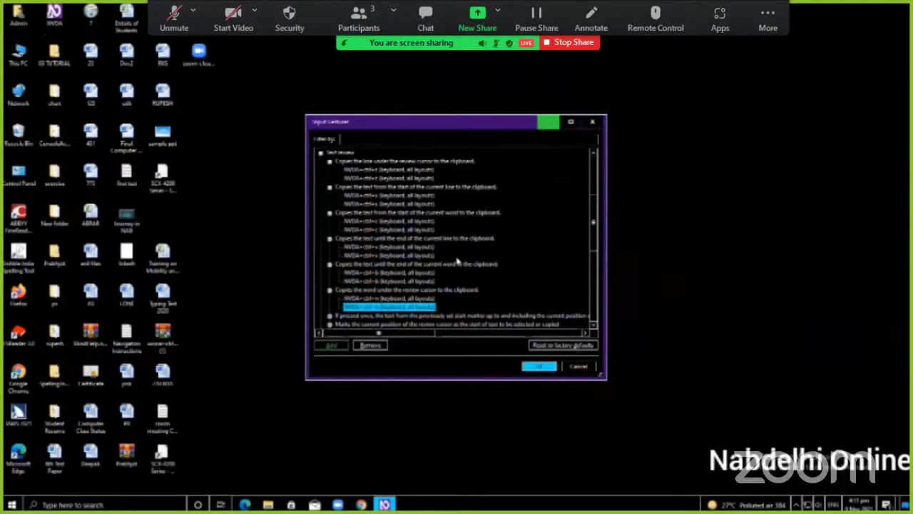
key("Return")
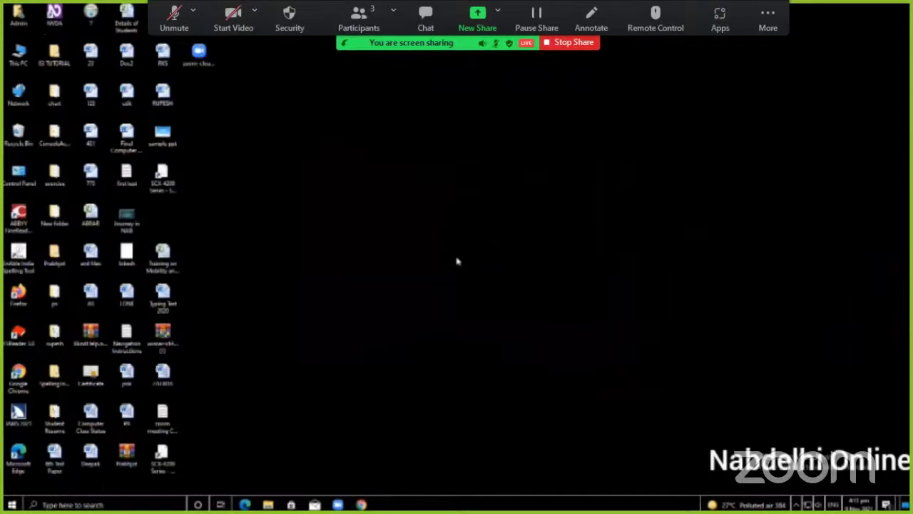
Step: Switch to File Explorer and open the properties of Local Disk (E:)
key("super+e")
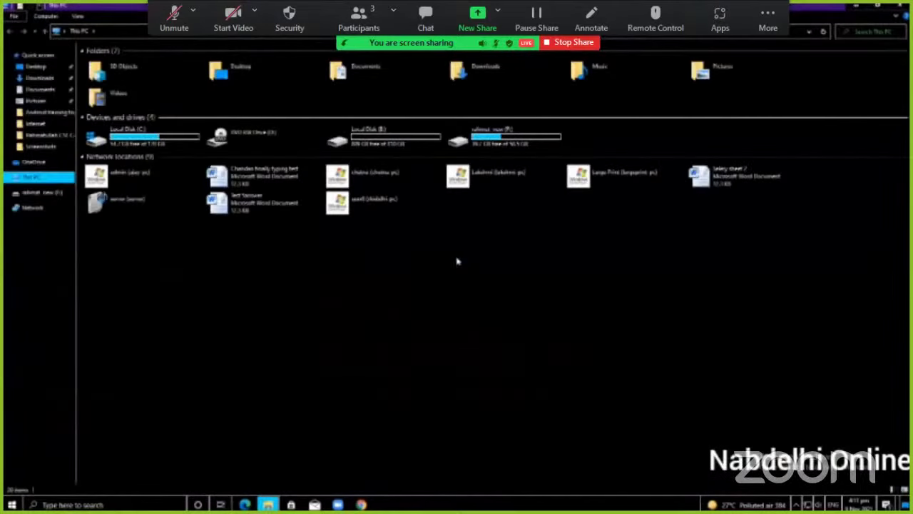
key("l")
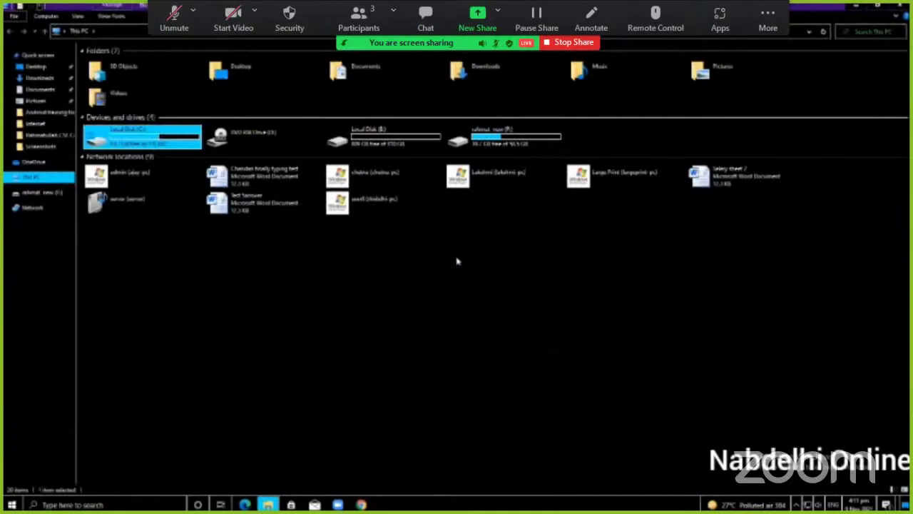
key("l")
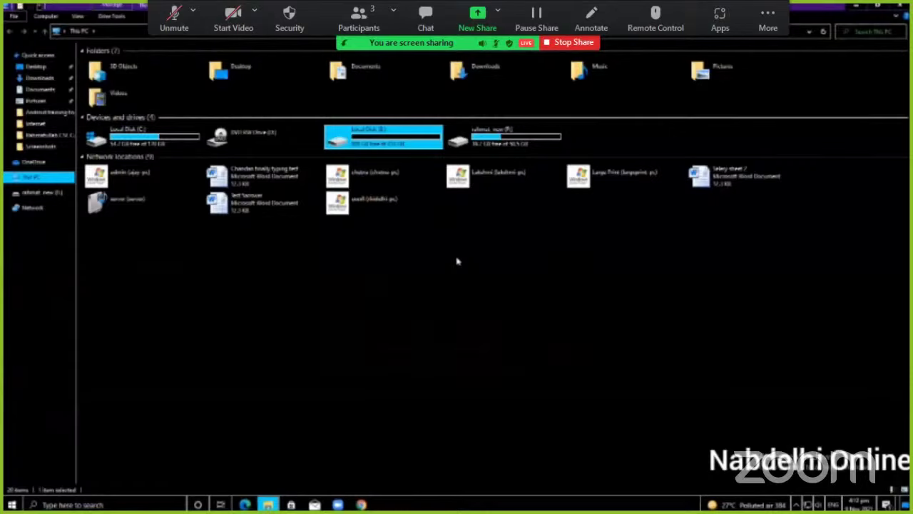
key("alt+Return")
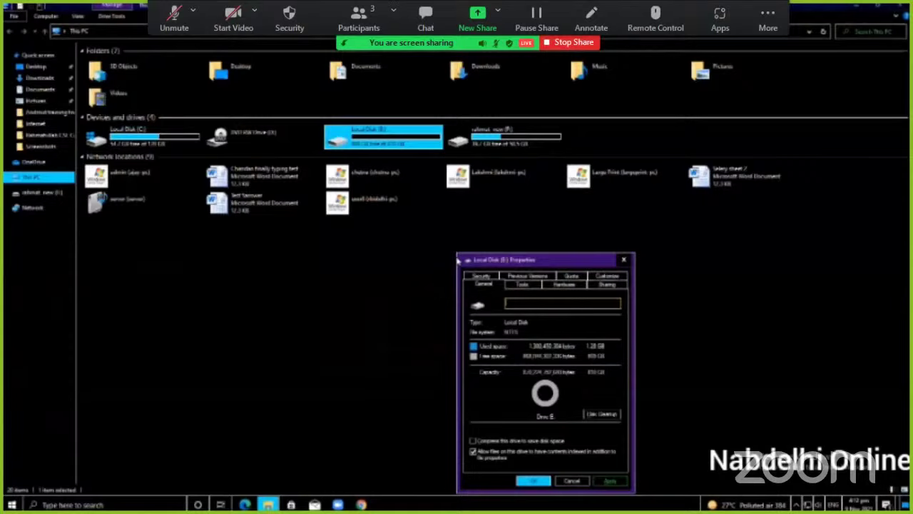
Step: Open Notepad and put the line "Type: Local Disk" from the drive properties into the blank document
key("super+r")
type("notepad")
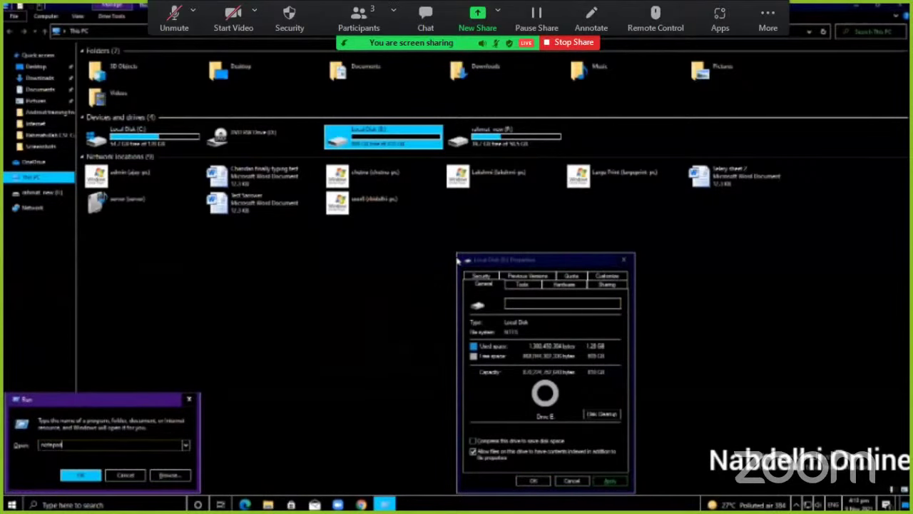
key("Return")
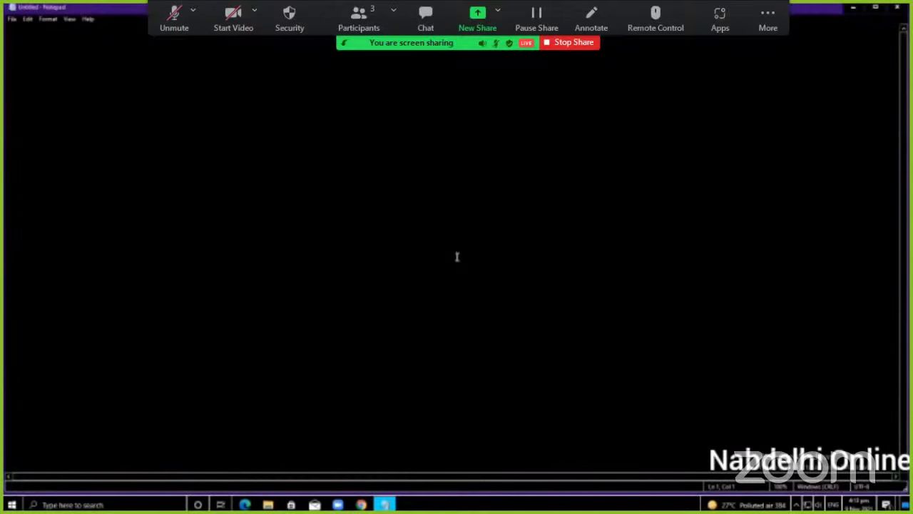
type("Type: Local Disk")
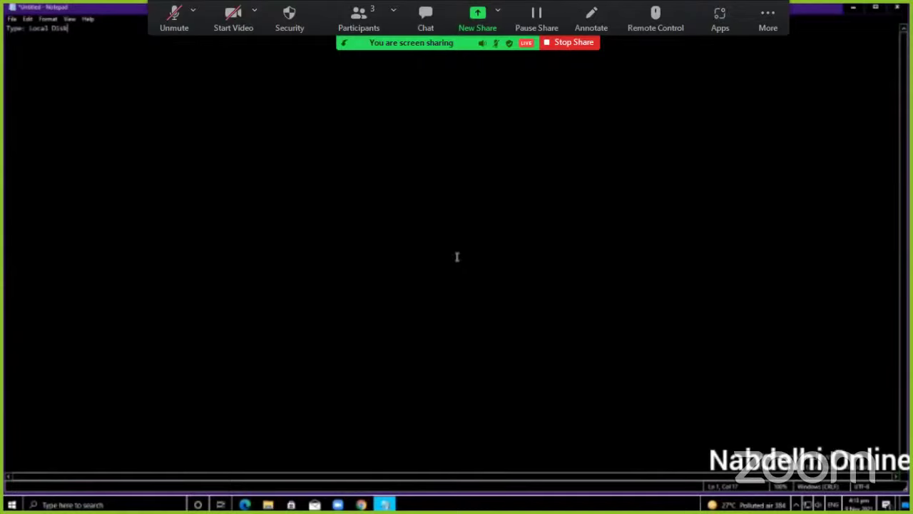
Step: Switch back to the Local Disk (E:) Properties dialog
key("alt+Tab")
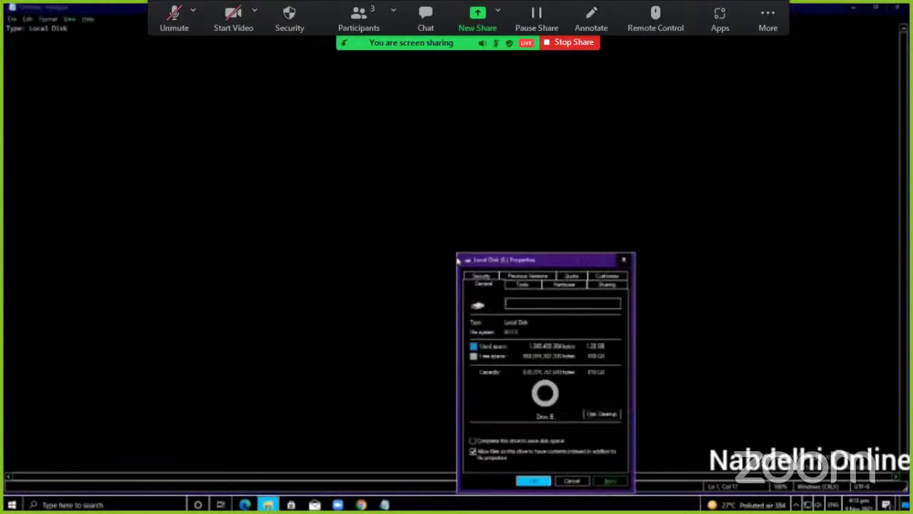